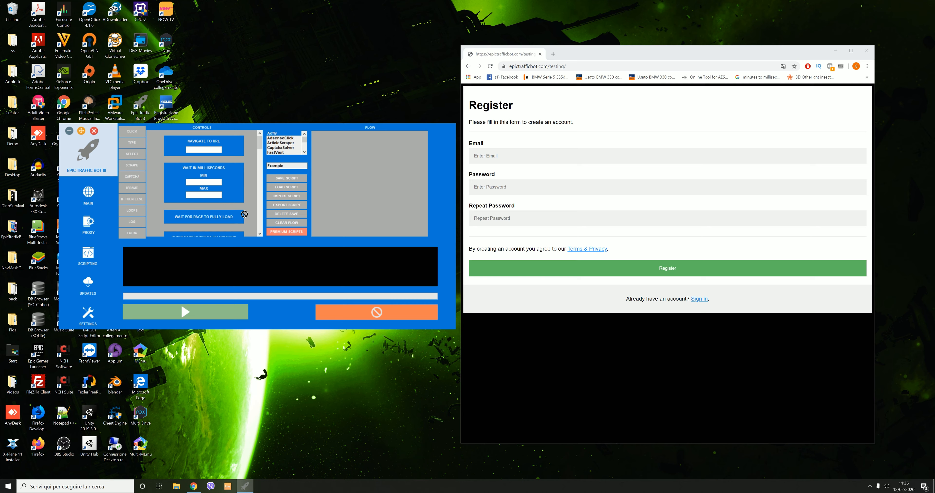
Add a Wait in Milliseconds block to the flow with minimum 6000 and maximum 9000 ms
{"action": "left_click_drag", "start_coordinate": [243, 176], "coordinate": [365, 176]}
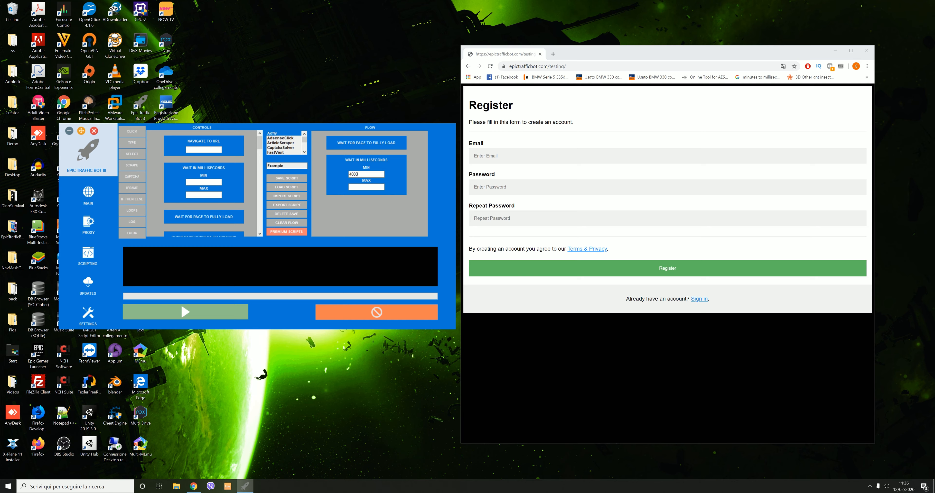
{"action": "key", "text": "ctrl+a"}
{"action": "type", "text": "600"}
{"action": "left_click", "coordinate": [381, 188]}
{"action": "type", "text": "9000"}
Inspect the Register page's Email field in Chrome DevTools
{"action": "left_click", "coordinate": [667, 156]}
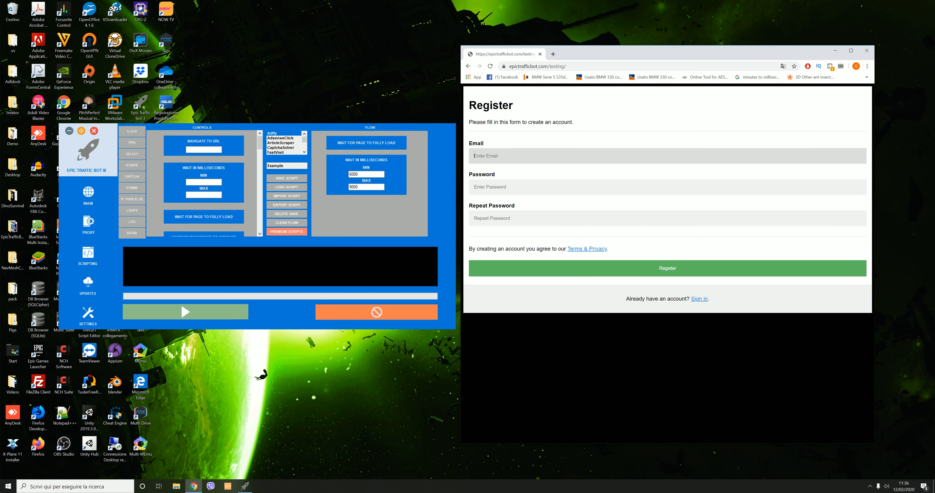
{"action": "right_click", "coordinate": [502, 156]}
{"action": "left_click", "coordinate": [541, 268]}
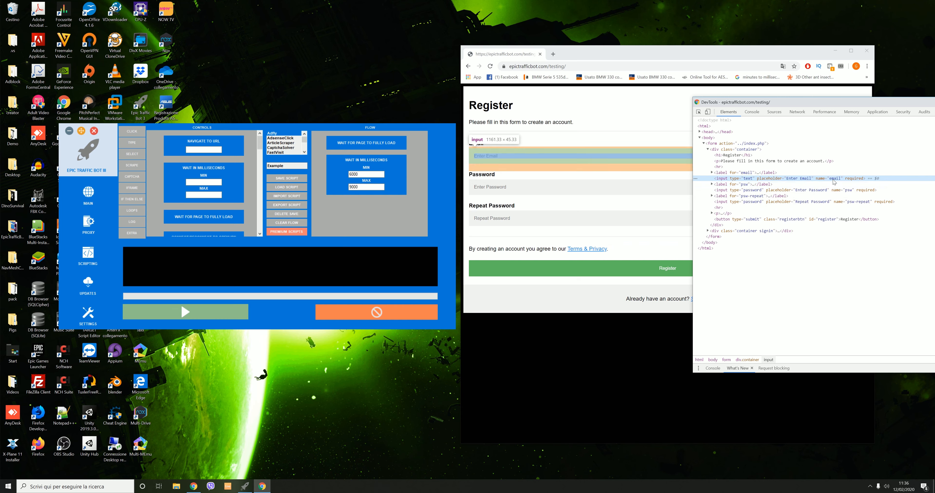
Add a Move Then Click Element step to the flow that finds the element by name
{"action": "double_click", "coordinate": [831, 179]}
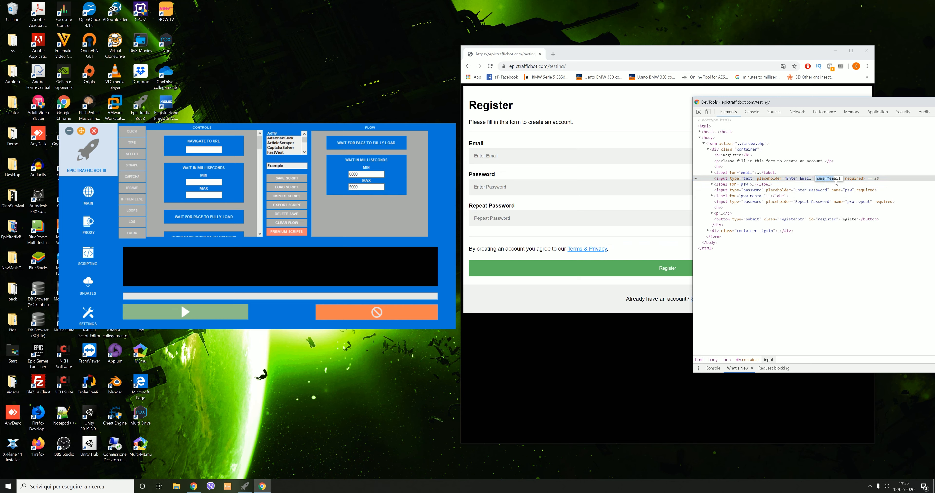
{"action": "left_click", "coordinate": [834, 180]}
{"action": "left_click", "coordinate": [140, 131]}
{"action": "left_click_drag", "start_coordinate": [239, 149], "coordinate": [346, 206]}
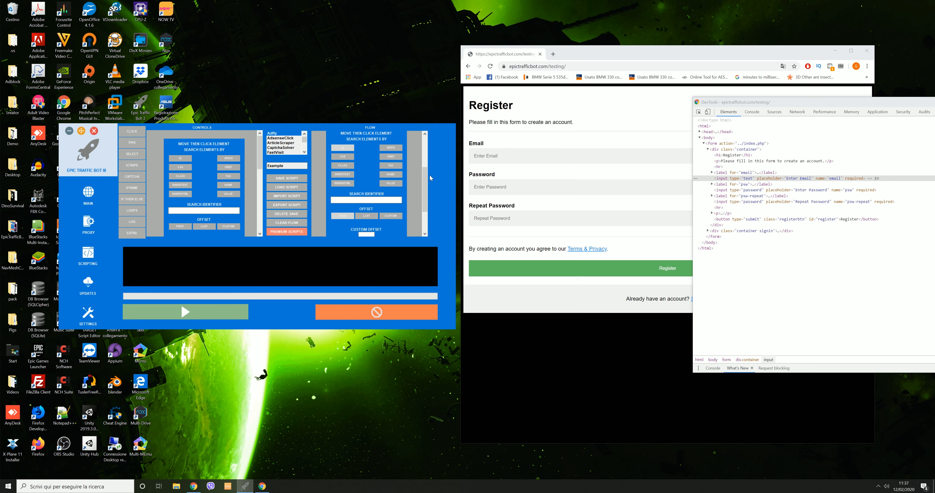
{"action": "left_click", "coordinate": [390, 175]}
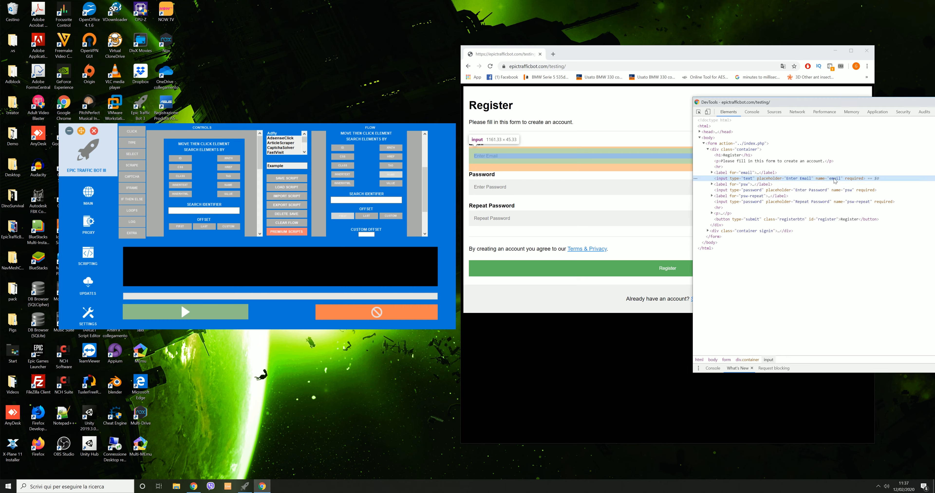
Paste 'email' from DevTools as identifier, set click-through rate 100, then add another millisecond wait
{"action": "double_click", "coordinate": [835, 179]}
{"action": "key", "text": "ctrl+c"}
{"action": "left_click", "coordinate": [391, 199]}
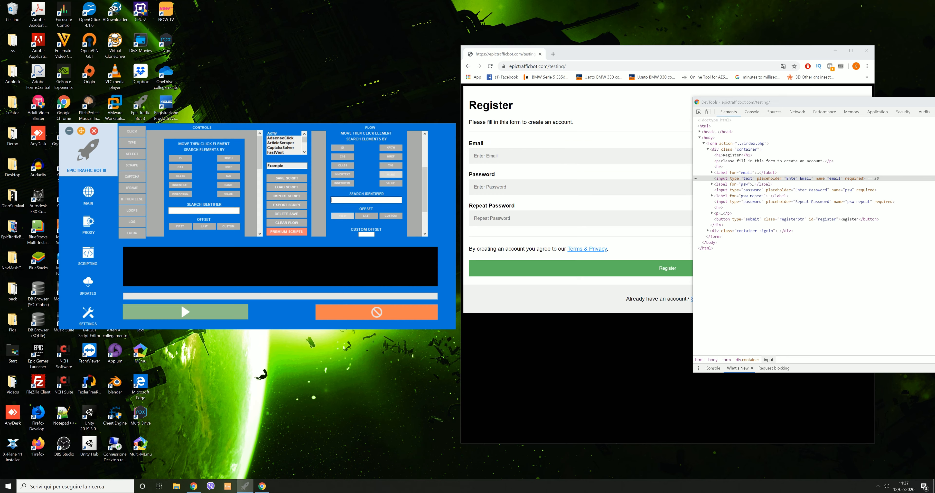
{"action": "key", "text": "ctrl+v"}
{"action": "left_click_drag", "start_coordinate": [427, 184], "coordinate": [418, 208]}
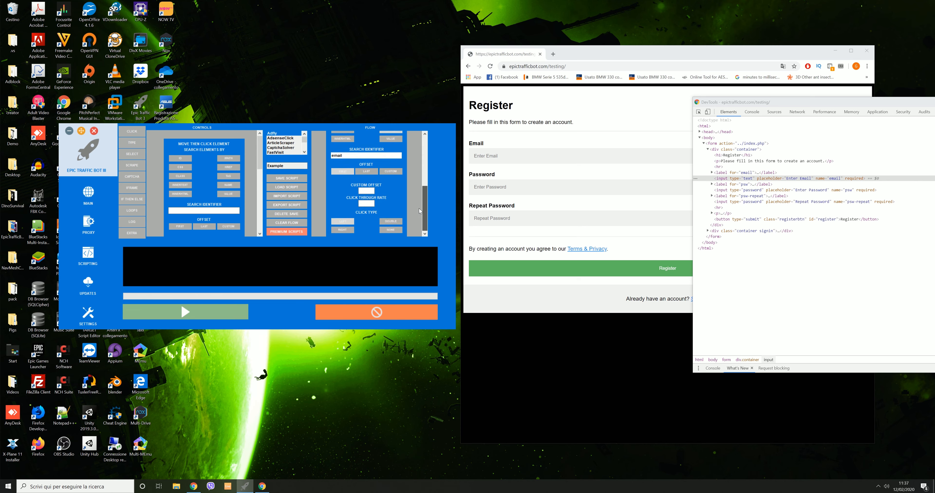
{"action": "left_click", "coordinate": [366, 204]}
{"action": "left_click", "coordinate": [122, 234]}
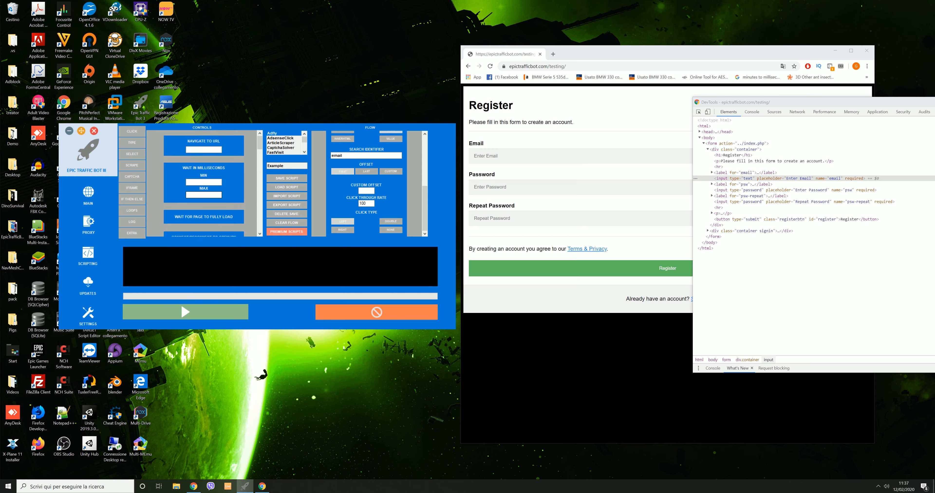
{"action": "left_click_drag", "start_coordinate": [303, 174], "coordinate": [319, 178]}
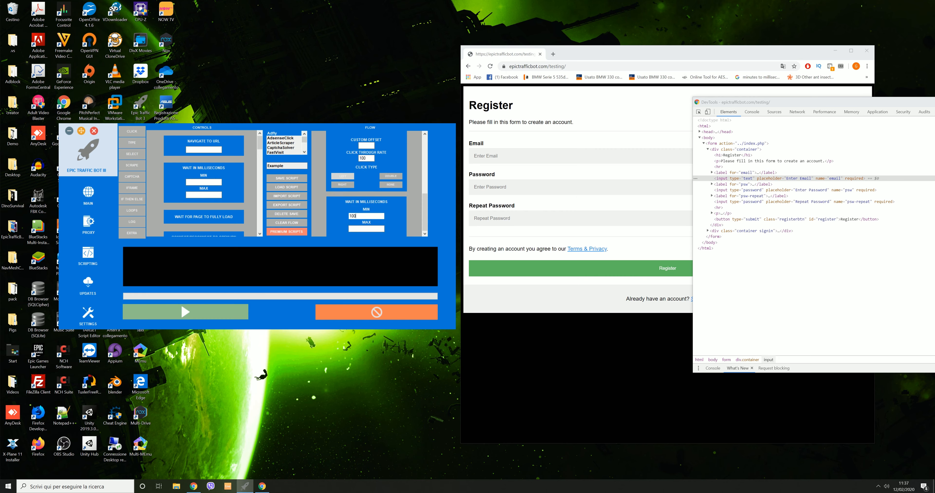
Set the wait block to 1000–3000 ms
{"action": "key", "text": "Tab"}
{"action": "right_click", "coordinate": [364, 228]}
{"action": "key", "text": "Escape"}
Add a Type Text step that enters a sample email address
{"action": "left_click", "coordinate": [132, 143]}
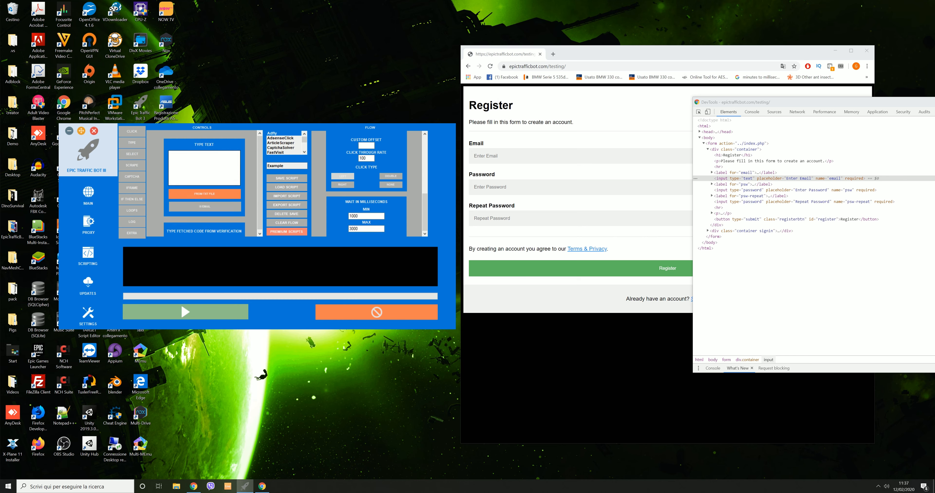
{"action": "left_click_drag", "start_coordinate": [244, 152], "coordinate": [321, 213]}
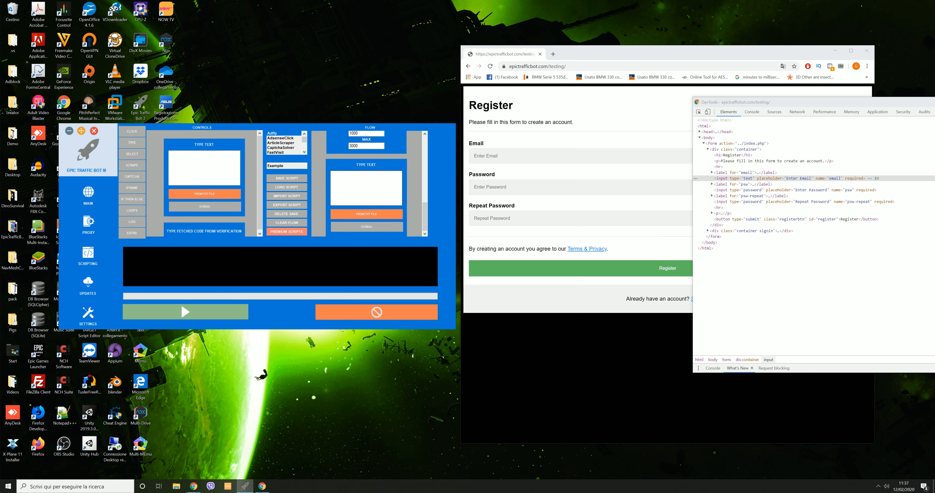
{"action": "type", "text": "example@gmail.com"}
{"action": "mouse_move", "coordinate": [427, 216]}
{"action": "left_mouse_down"}
{"action": "mouse_move", "coordinate": [430, 200]}
{"action": "mouse_move", "coordinate": [427, 218]}
{"action": "left_mouse_up"}
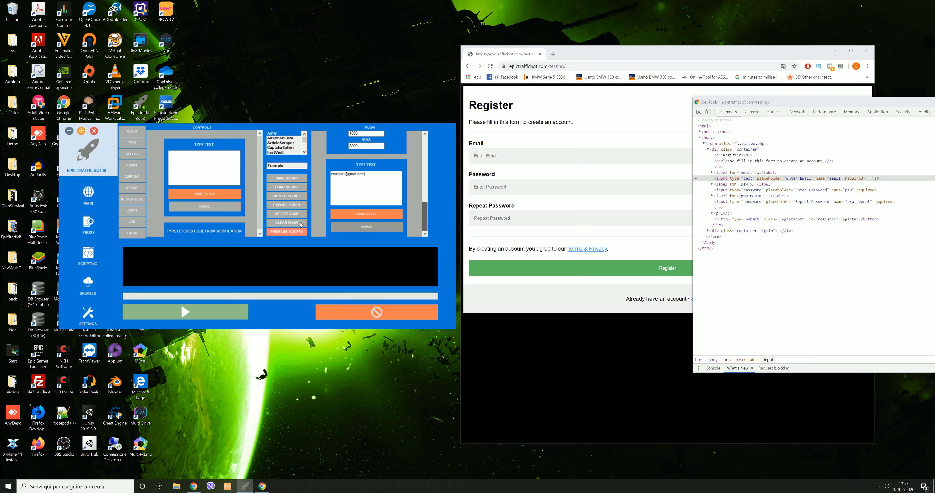
Add another 1000–3000 ms wait after the typing step
{"action": "left_click", "coordinate": [132, 233]}
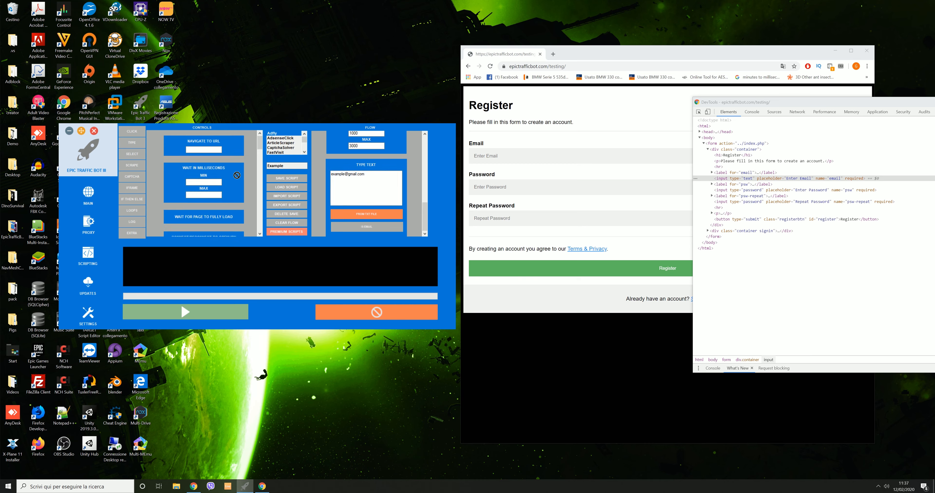
{"action": "left_click_drag", "start_coordinate": [311, 192], "coordinate": [325, 198]}
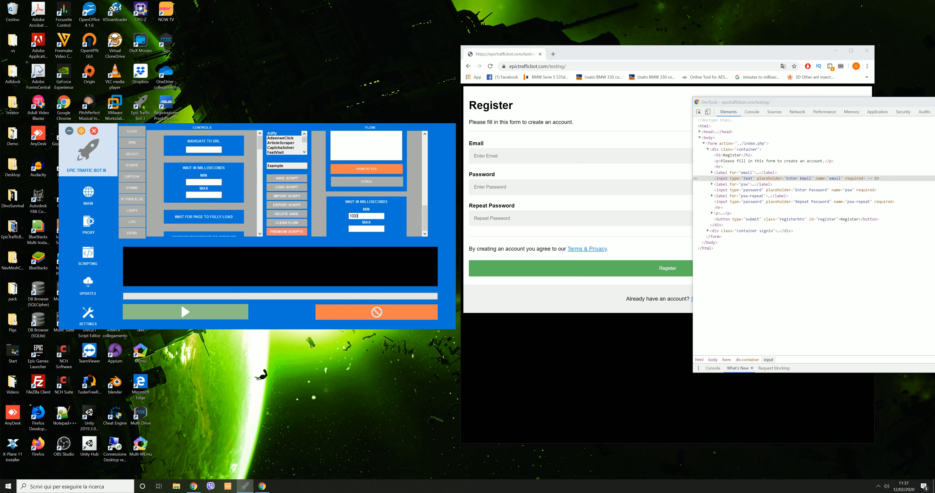
{"action": "left_click", "coordinate": [367, 229]}
{"action": "type", "text": "3000"}
{"action": "mouse_move", "coordinate": [427, 214]}
{"action": "left_mouse_down"}
{"action": "mouse_move", "coordinate": [429, 161]}
{"action": "mouse_move", "coordinate": [425, 220]}
{"action": "left_mouse_up"}
Add a click step finding the password field by name 'psw' at click-through rate 100
{"action": "left_click", "coordinate": [842, 191]}
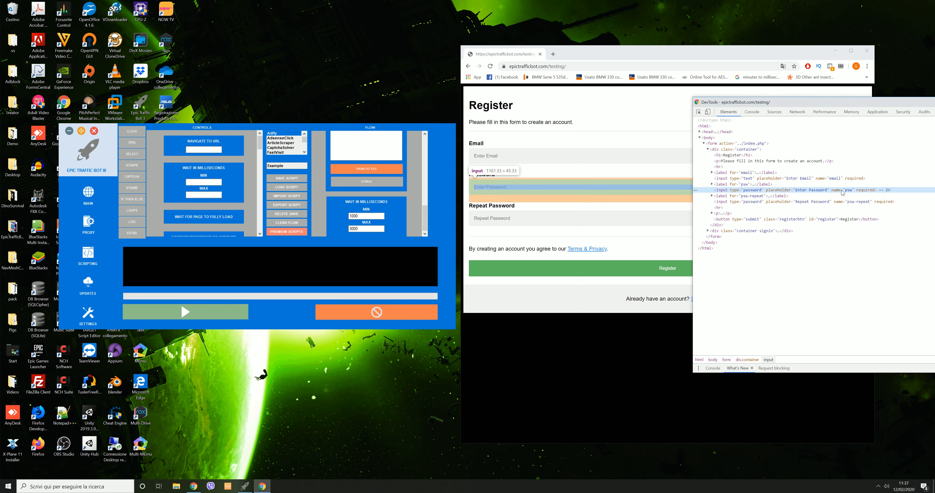
{"action": "double_click", "coordinate": [843, 191]}
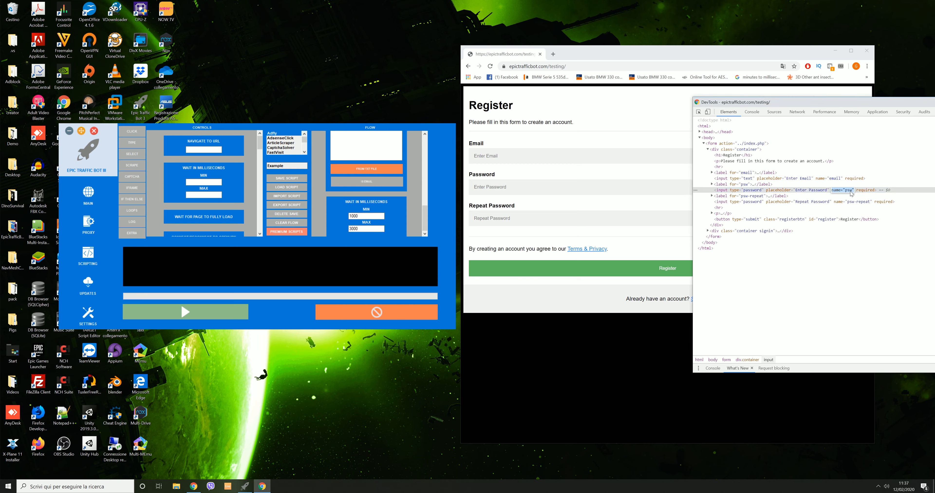
{"action": "double_click", "coordinate": [849, 191]}
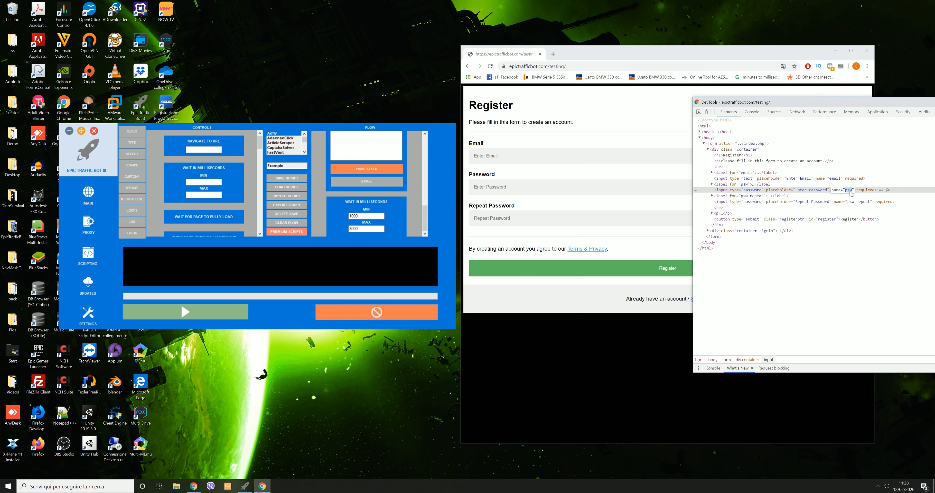
{"action": "left_click", "coordinate": [144, 133]}
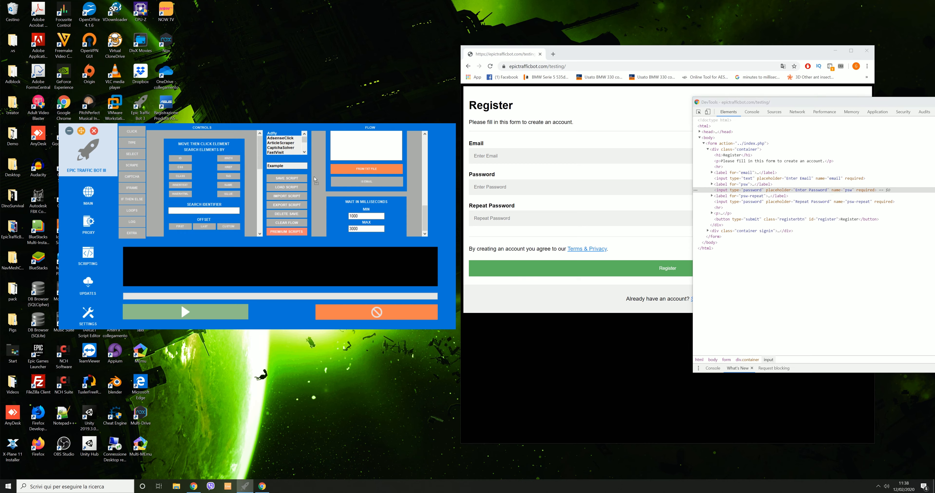
{"action": "left_click_drag", "start_coordinate": [315, 180], "coordinate": [340, 191]}
{"action": "mouse_move", "coordinate": [427, 216]}
{"action": "left_mouse_down"}
{"action": "mouse_move", "coordinate": [430, 191]}
{"action": "mouse_move", "coordinate": [431, 214]}
{"action": "left_mouse_up"}
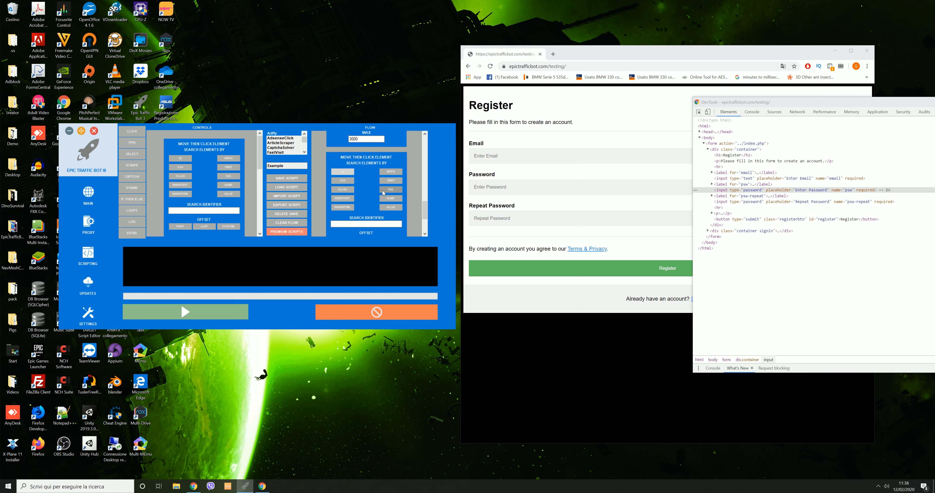
{"action": "left_click", "coordinate": [384, 198]}
{"action": "left_click", "coordinate": [399, 224]}
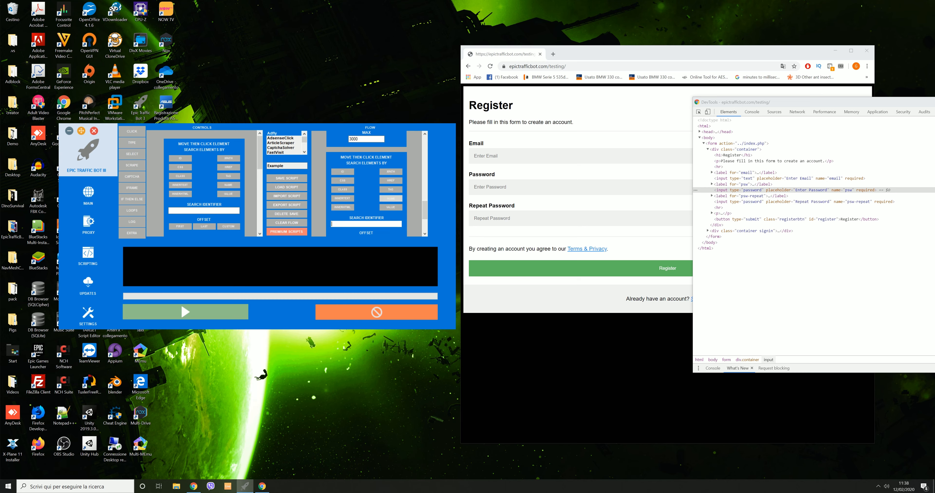
{"action": "type", "text": "psw"}
{"action": "left_click_drag", "start_coordinate": [424, 214], "coordinate": [424, 225]}
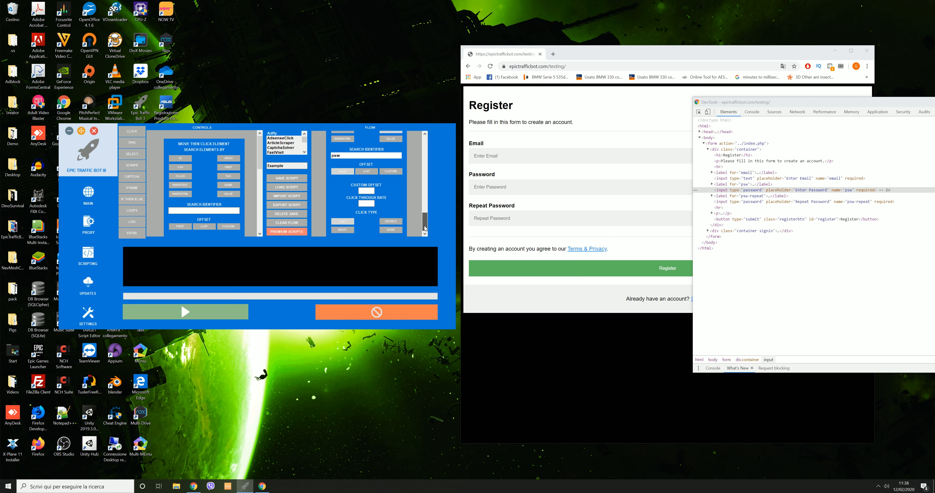
{"action": "left_click", "coordinate": [366, 204]}
Add a 1000–3000 ms millisecond wait after the password click
{"action": "left_click", "coordinate": [143, 232]}
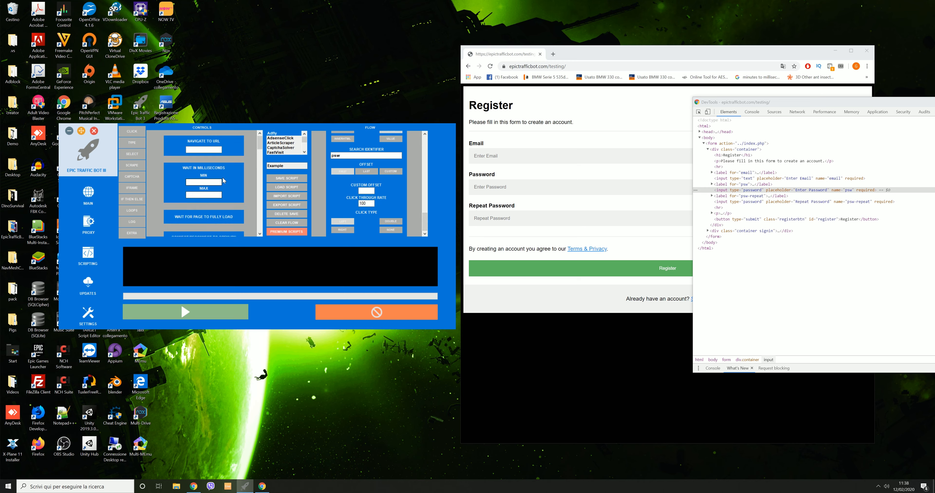
{"action": "left_click_drag", "start_coordinate": [187, 180], "coordinate": [355, 212]}
{"action": "left_click", "coordinate": [359, 216]}
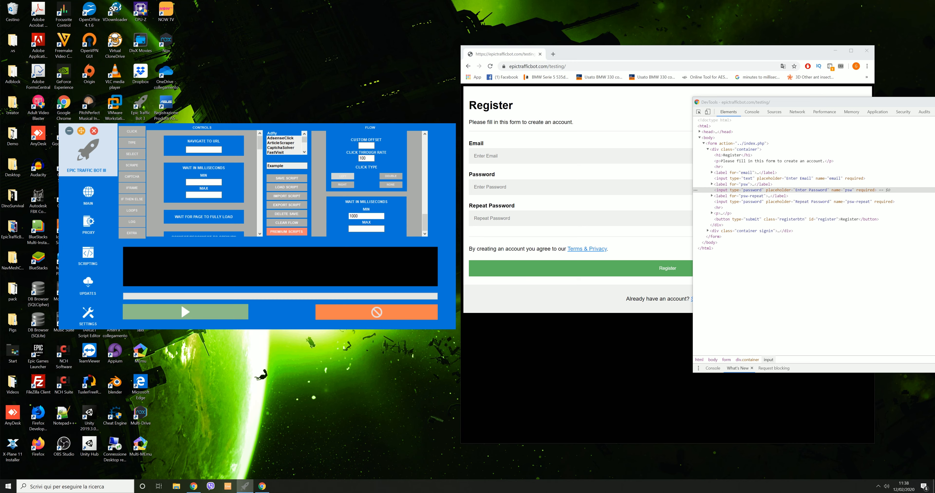
{"action": "type", "text": "3000"}
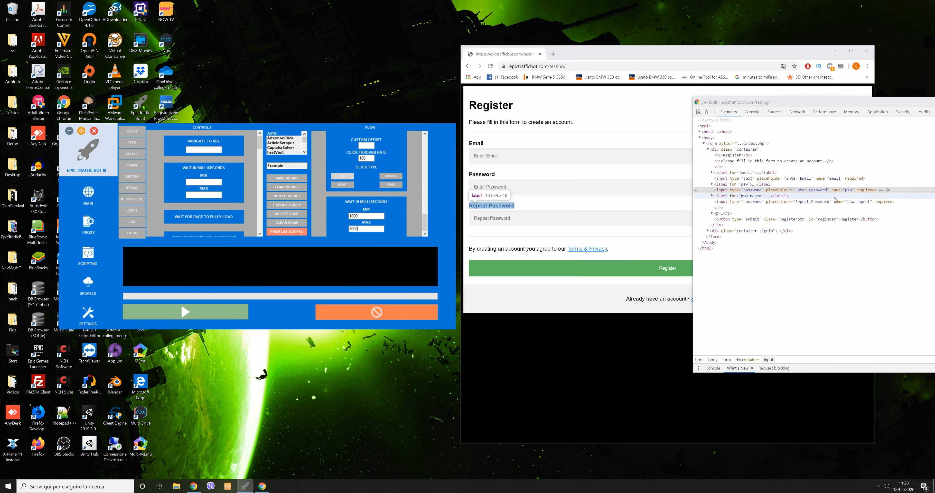
Add a Type Text step that enters 'password'
{"action": "left_click", "coordinate": [132, 142]}
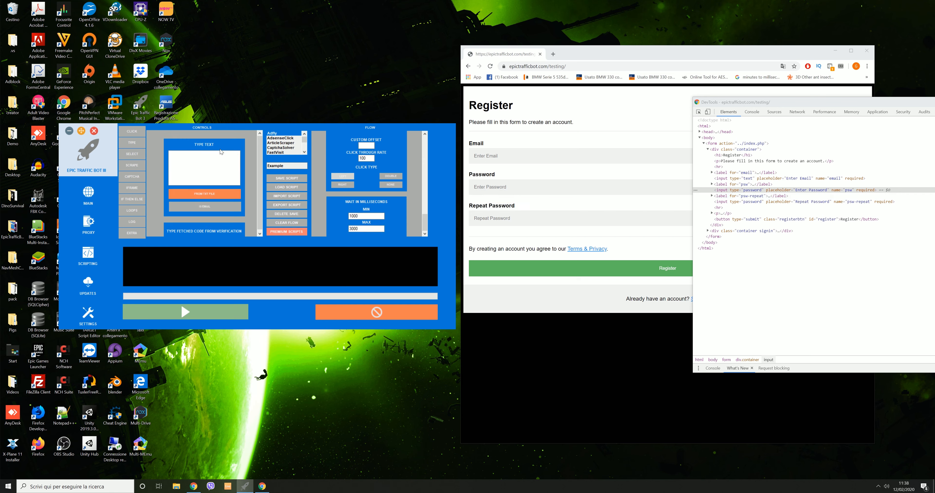
{"action": "left_click_drag", "start_coordinate": [239, 146], "coordinate": [363, 181]}
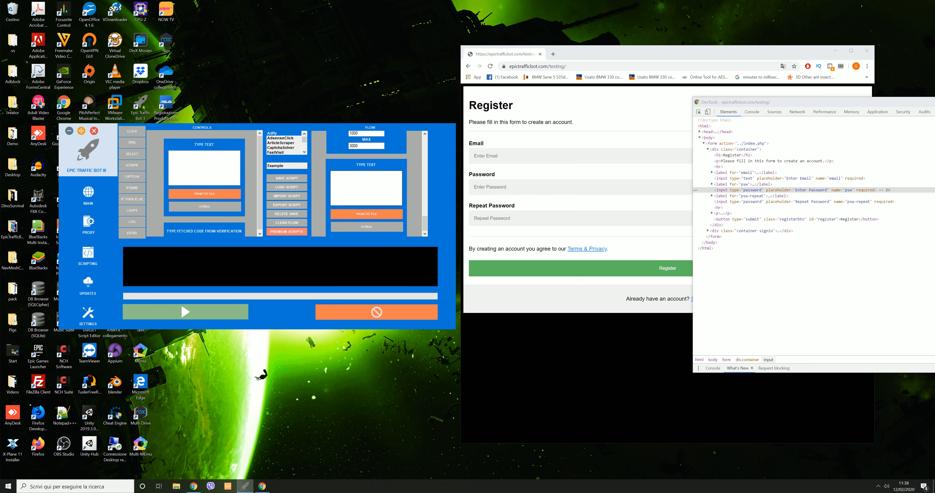
{"action": "type", "text": "password"}
{"action": "mouse_move", "coordinate": [424, 226]}
{"action": "left_mouse_down"}
{"action": "mouse_move", "coordinate": [425, 212]}
{"action": "mouse_move", "coordinate": [427, 228]}
{"action": "left_mouse_up"}
Add a 1000–3000 ms wait after the password typing step
{"action": "scroll", "coordinate": [210, 207], "scroll_direction": "up", "scroll_amount": 5}
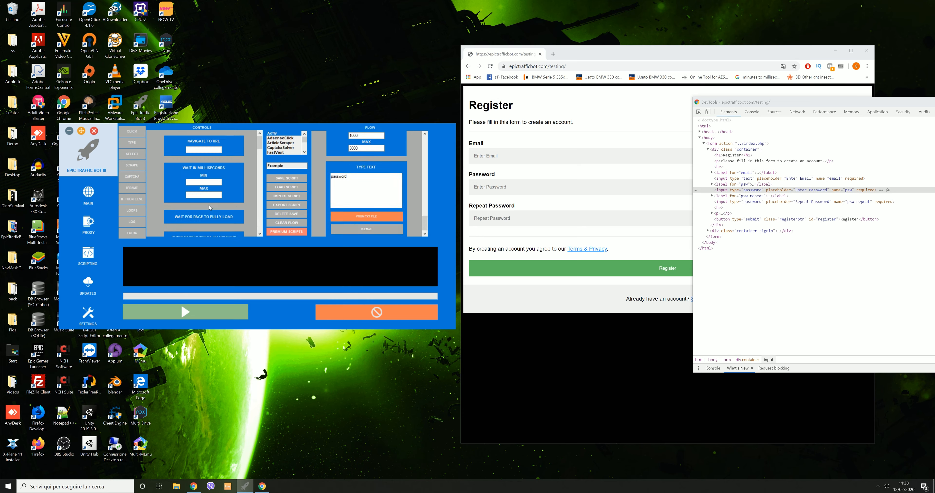
{"action": "left_click_drag", "start_coordinate": [210, 197], "coordinate": [323, 196]}
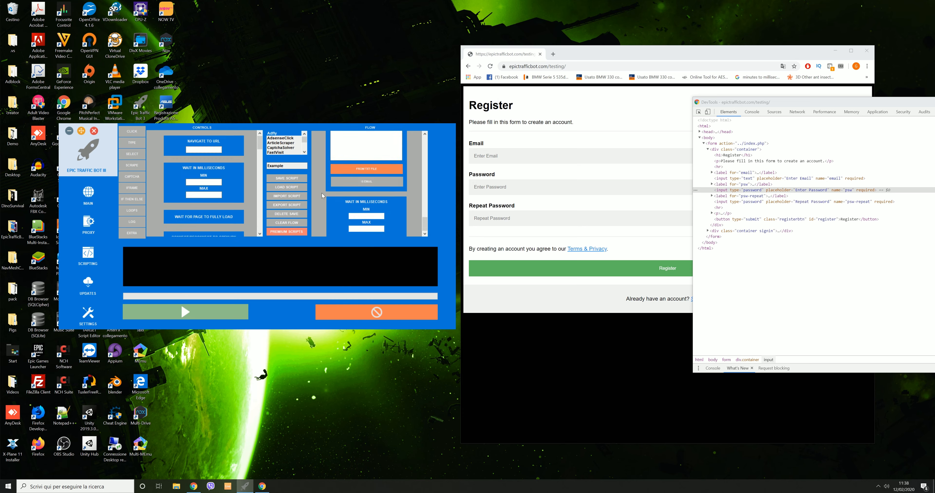
{"action": "left_click", "coordinate": [366, 216]}
{"action": "type", "text": "1000"}
{"action": "left_click", "coordinate": [366, 229]}
{"action": "type", "text": "3000"}
{"action": "left_click", "coordinate": [131, 131]}
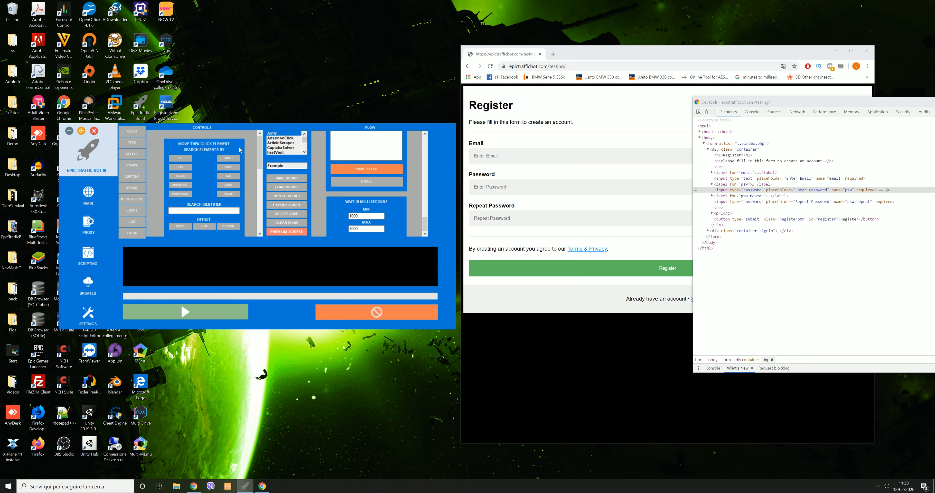
Add a click step finding the element by name 'psw-repeat' at click-through rate 100
{"action": "left_click_drag", "start_coordinate": [247, 149], "coordinate": [314, 175]}
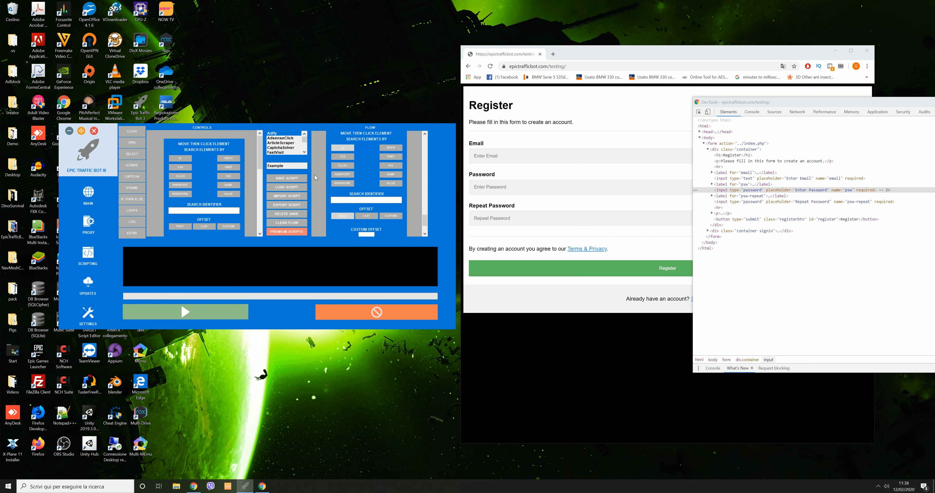
{"action": "left_click", "coordinate": [853, 202]}
{"action": "double_click", "coordinate": [852, 202]}
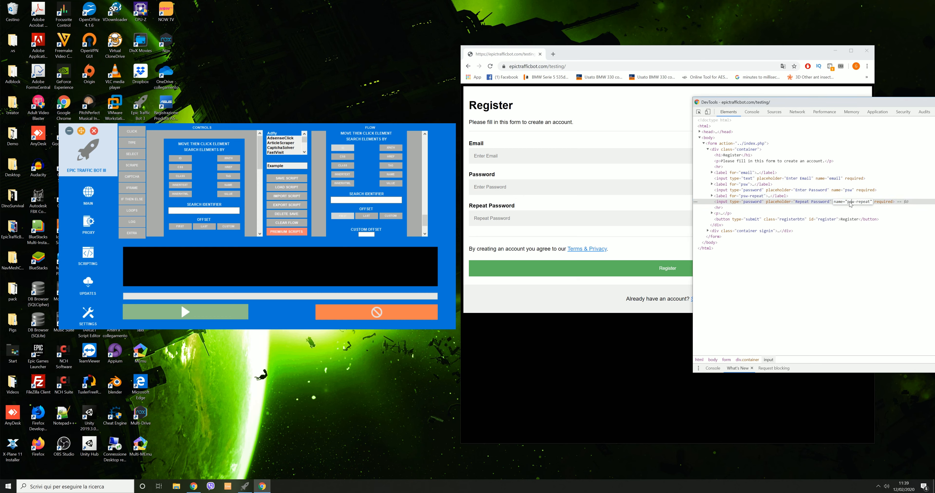
{"action": "left_click_drag", "start_coordinate": [847, 202], "coordinate": [872, 202]}
{"action": "left_click", "coordinate": [395, 176]}
{"action": "key", "text": "ctrl+v"}
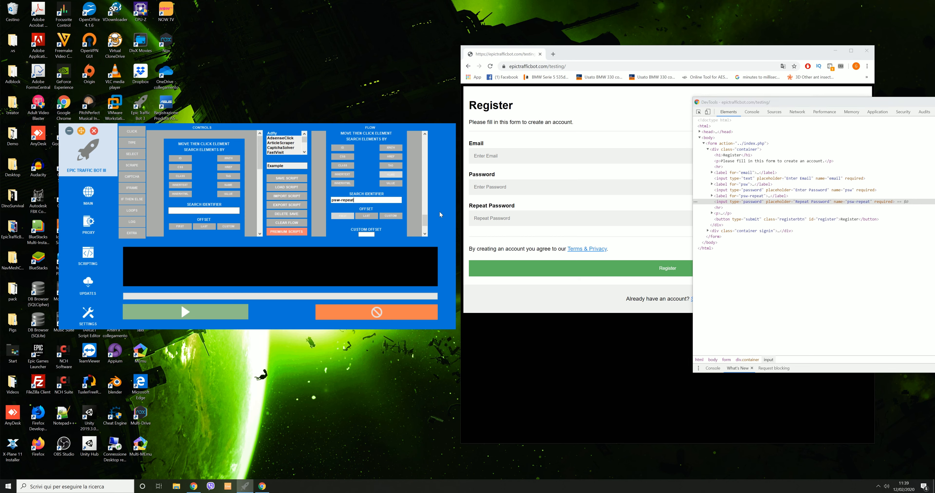
{"action": "scroll", "coordinate": [423, 219], "scroll_direction": "down", "scroll_amount": 2}
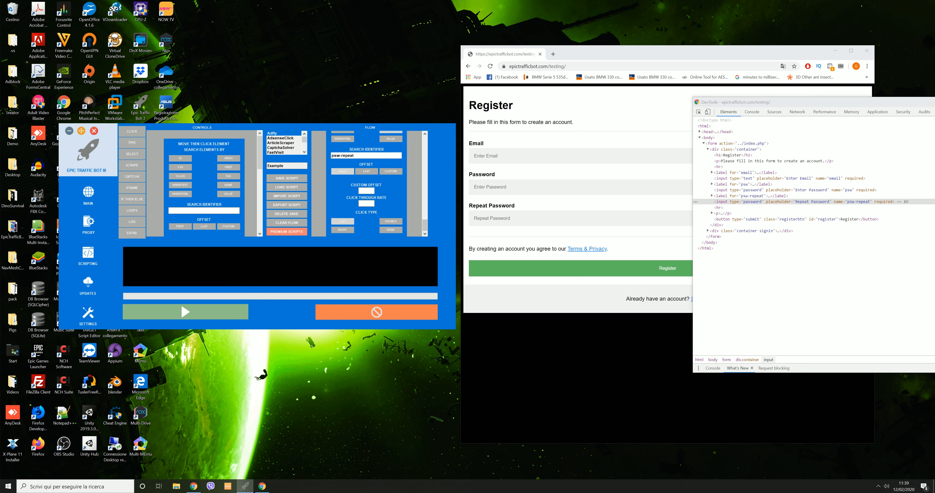
{"action": "type", "text": "100"}
{"action": "mouse_move", "coordinate": [425, 225]}
{"action": "left_mouse_down"}
{"action": "mouse_move", "coordinate": [425, 217]}
{"action": "mouse_move", "coordinate": [424, 227]}
{"action": "left_mouse_up"}
Add a millisecond wait with maximum 3000 ms after the click
{"action": "left_click", "coordinate": [133, 233]}
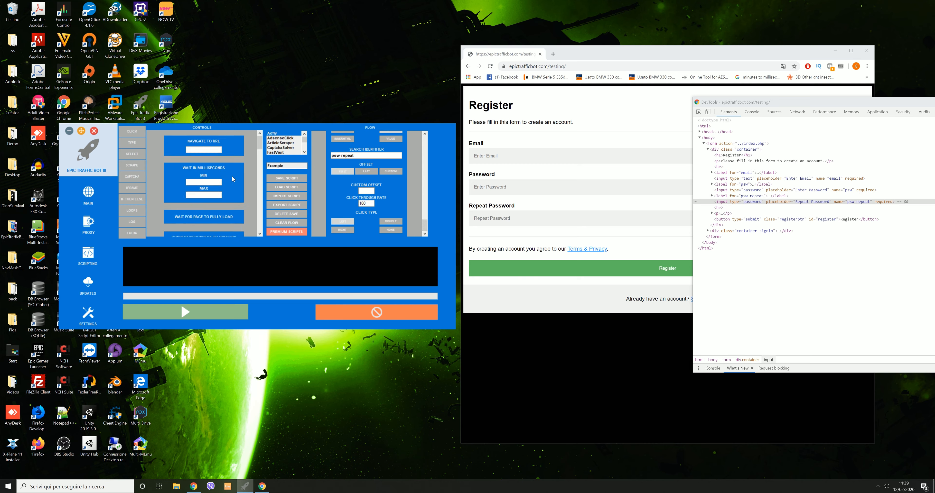
{"action": "left_click_drag", "start_coordinate": [306, 186], "coordinate": [319, 195]}
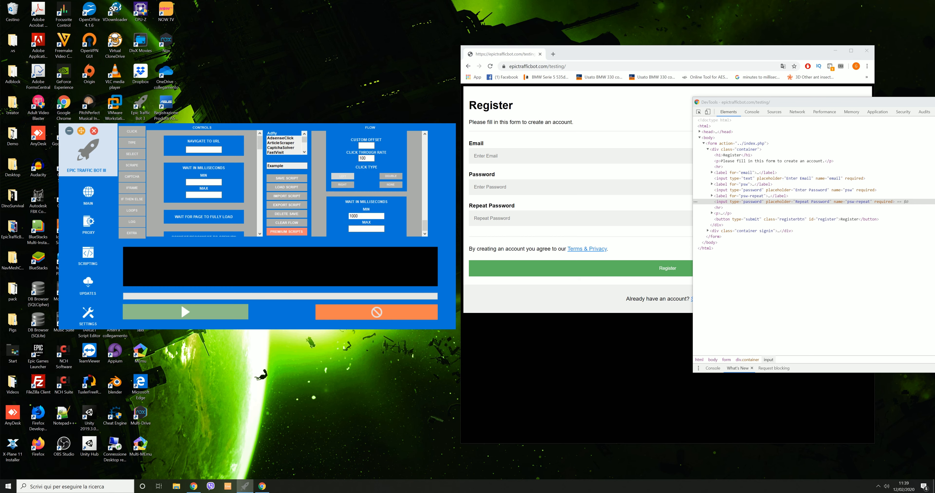
{"action": "left_click", "coordinate": [363, 228]}
{"action": "type", "text": "3000"}
Add another Type Text step entering 'password'
{"action": "left_click", "coordinate": [139, 143]}
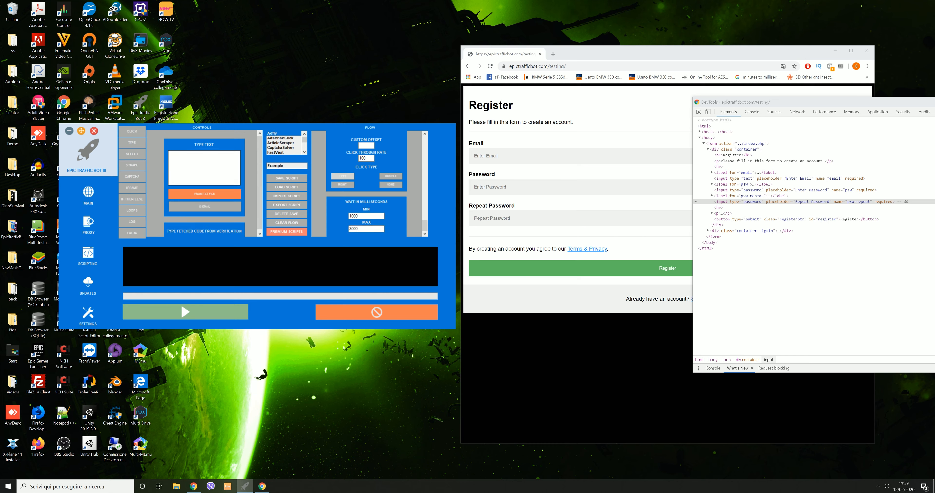
{"action": "left_click_drag", "start_coordinate": [227, 145], "coordinate": [378, 211]}
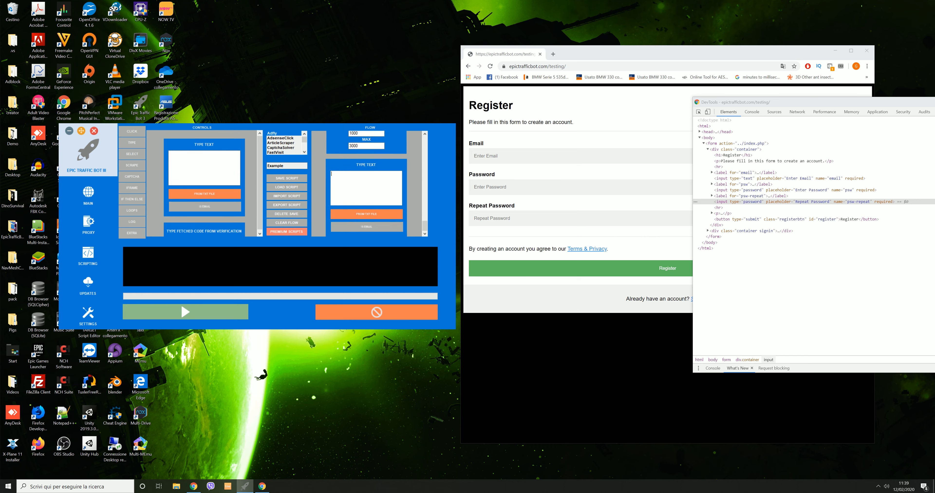
{"action": "type", "text": "password"}
Add a 1000–3000 ms wait followed by a new empty Move Then Click Element step
{"action": "left_click", "coordinate": [123, 236]}
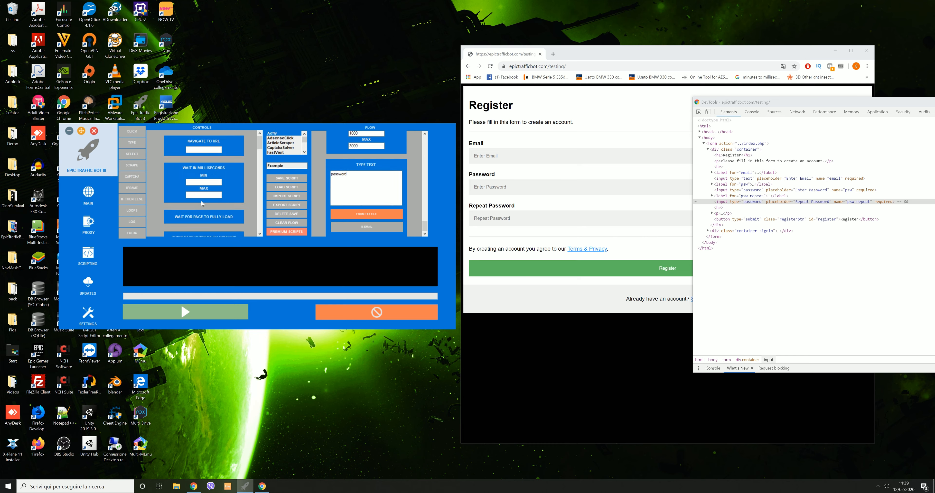
{"action": "left_click_drag", "start_coordinate": [230, 178], "coordinate": [358, 189]}
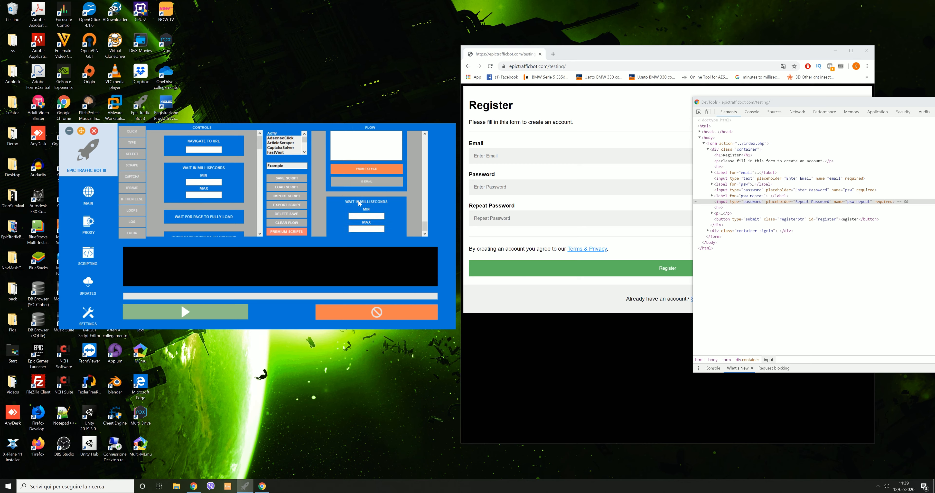
{"action": "left_click", "coordinate": [363, 216]}
{"action": "left_click", "coordinate": [382, 228]}
{"action": "left_click", "coordinate": [132, 131]}
{"action": "left_click_drag", "start_coordinate": [229, 150], "coordinate": [330, 184]}
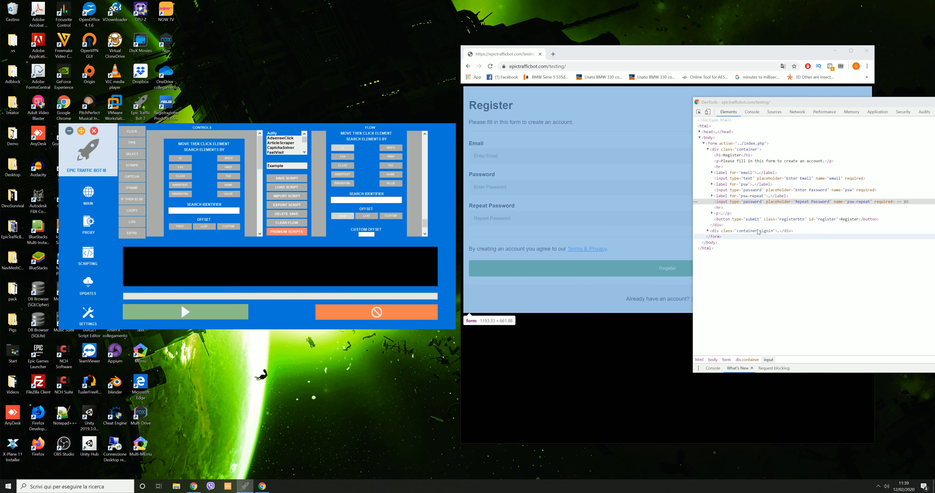
Set the last click step to find the element by id 'register', copied from DevTools
{"action": "left_click", "coordinate": [737, 220]}
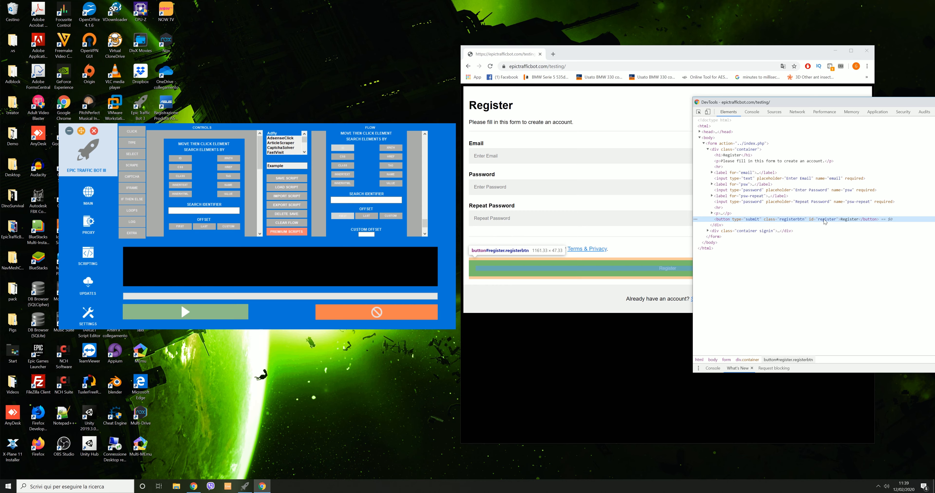
{"action": "double_click", "coordinate": [821, 220]}
{"action": "left_click_drag", "start_coordinate": [809, 220], "coordinate": [824, 220]}
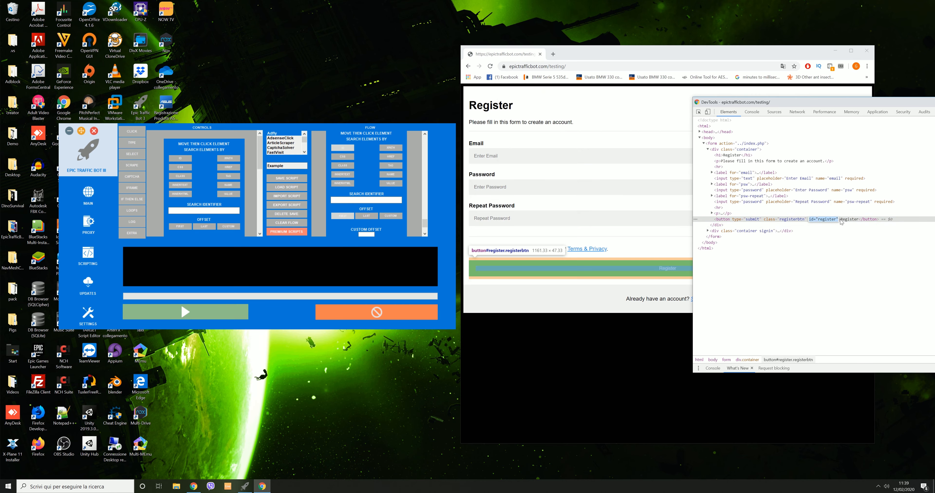
{"action": "double_click", "coordinate": [826, 219]}
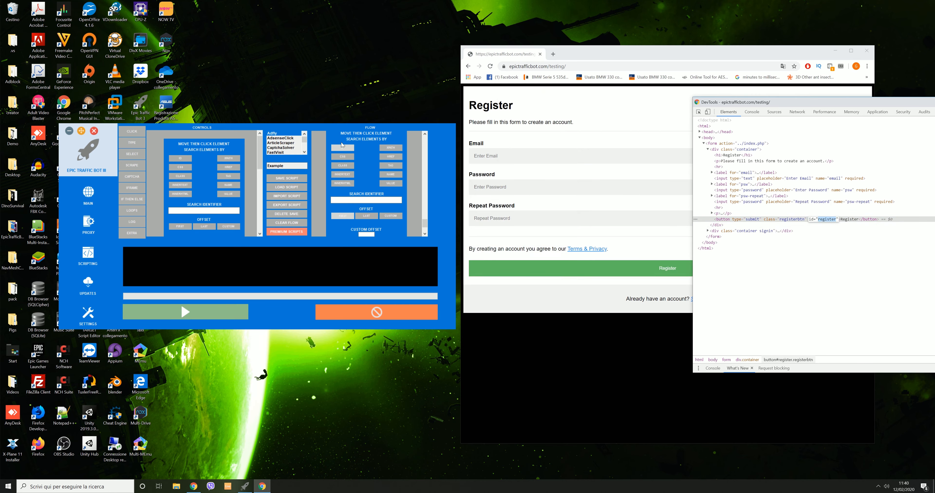
{"action": "left_click", "coordinate": [343, 148]}
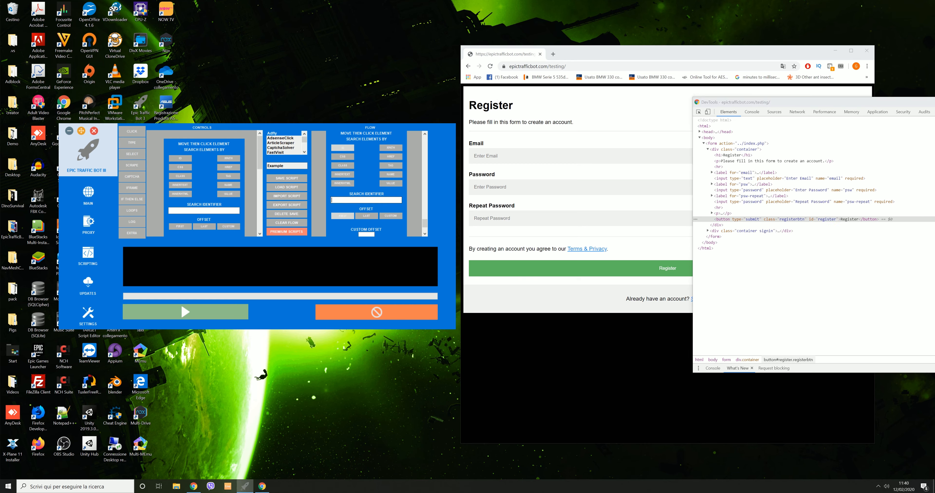
{"action": "scroll", "coordinate": [425, 223], "scroll_direction": "down", "scroll_amount": 2}
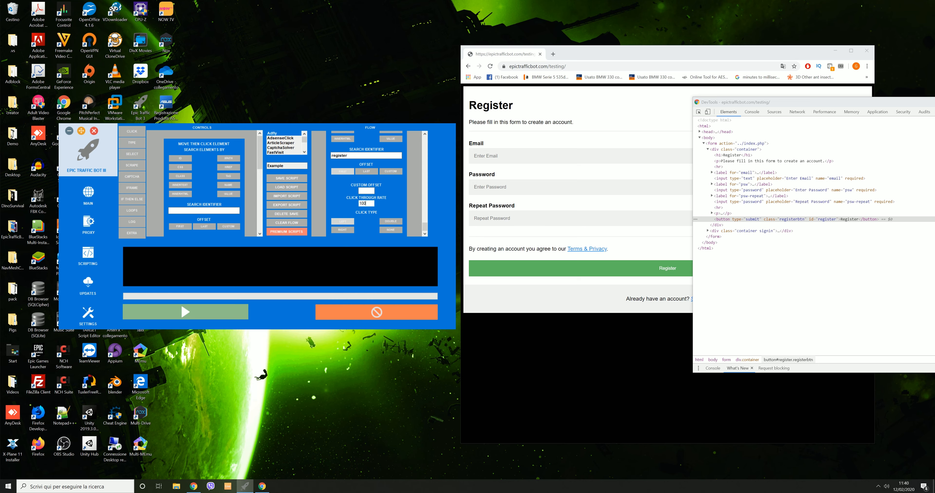
Add a Wait For Page To Fully Load step and a 6000–9000 ms wait
{"action": "left_click", "coordinate": [123, 235]}
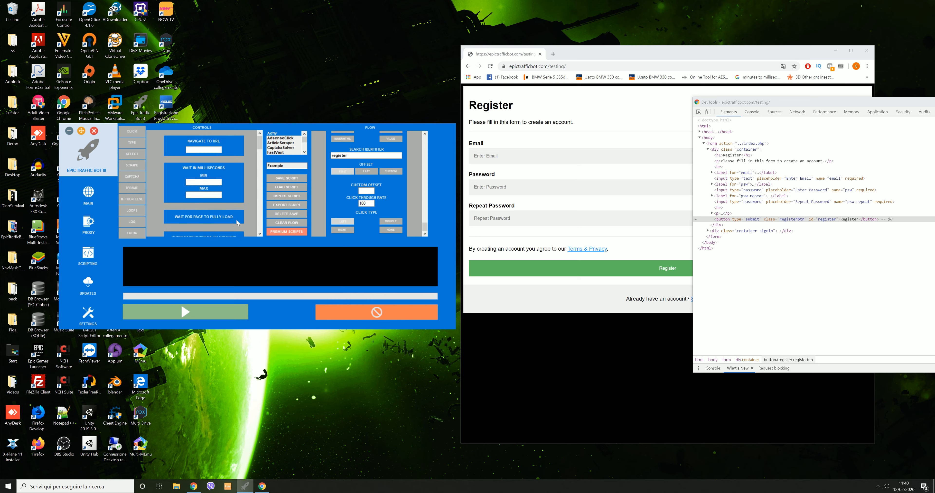
{"action": "left_click_drag", "start_coordinate": [299, 208], "coordinate": [326, 204]}
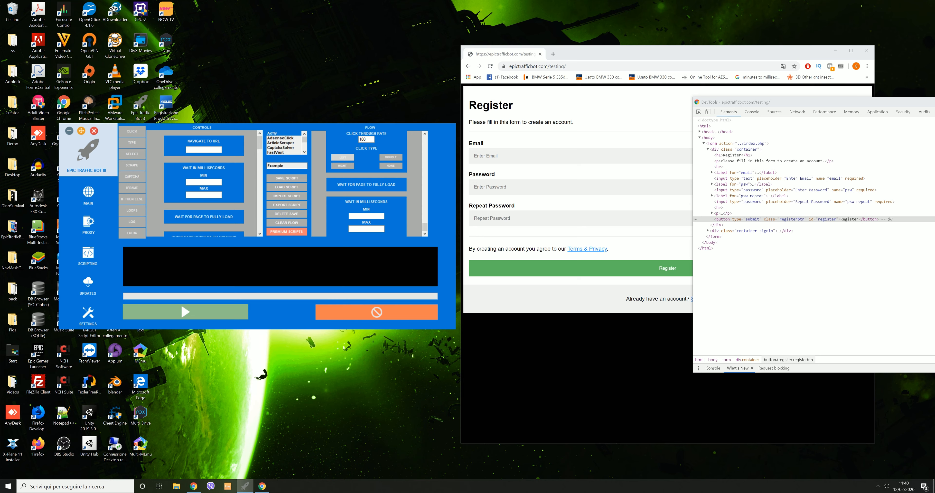
{"action": "type", "text": "0009000"}
{"action": "scroll", "coordinate": [426, 234], "scroll_direction": "up", "scroll_amount": 5}
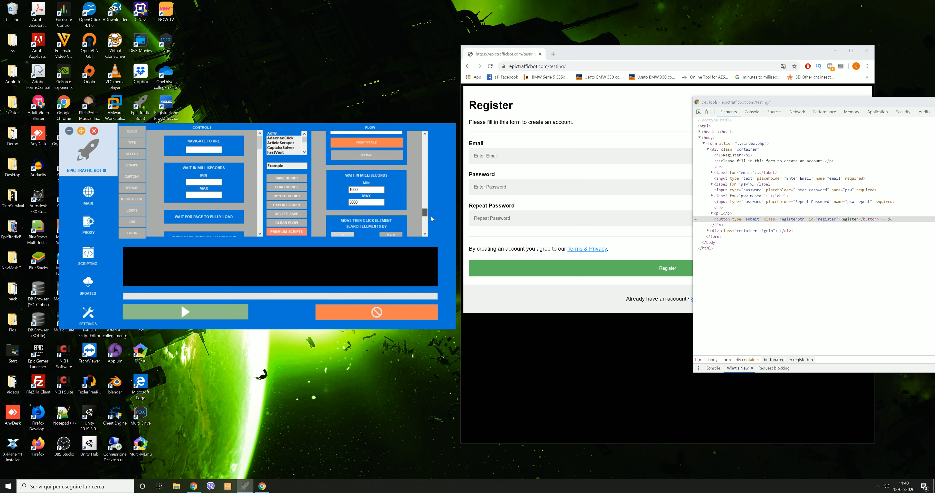
{"action": "scroll", "coordinate": [430, 223], "scroll_direction": "down", "scroll_amount": 3}
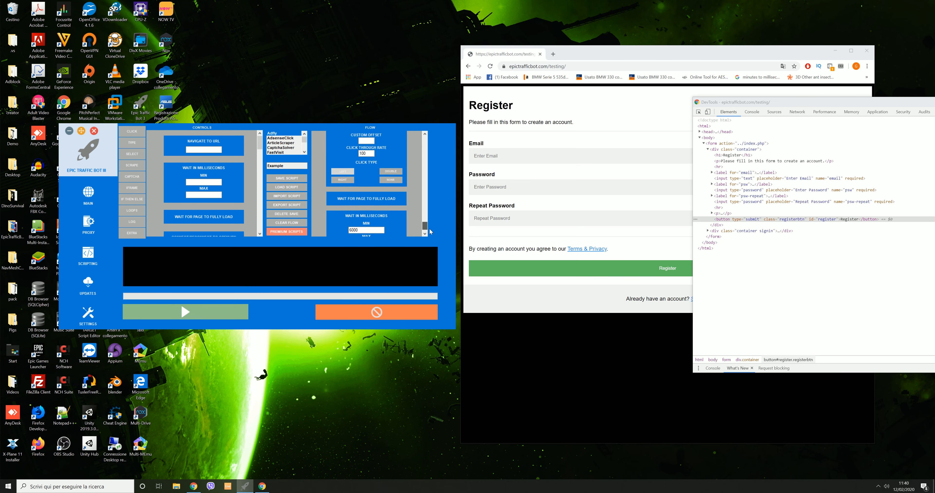
{"action": "scroll", "coordinate": [430, 225], "scroll_direction": "up", "scroll_amount": 3}
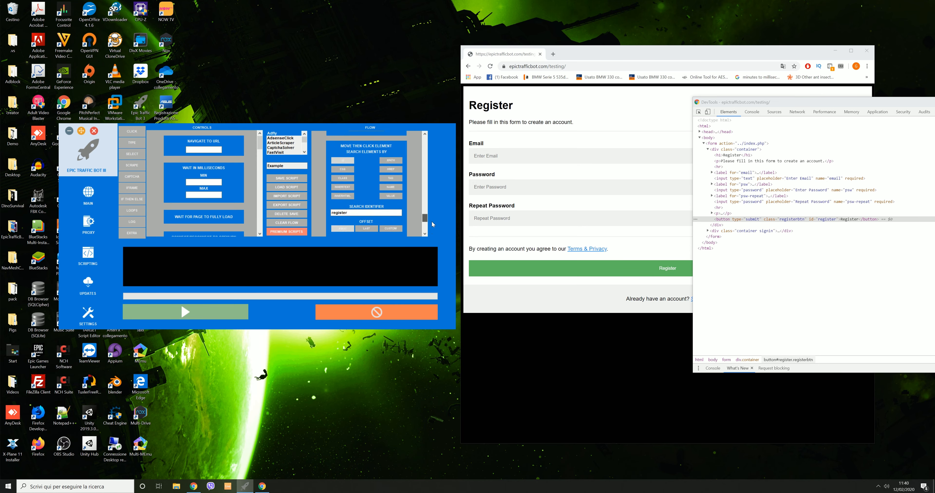
{"action": "scroll", "coordinate": [432, 219], "scroll_direction": "up", "scroll_amount": 4}
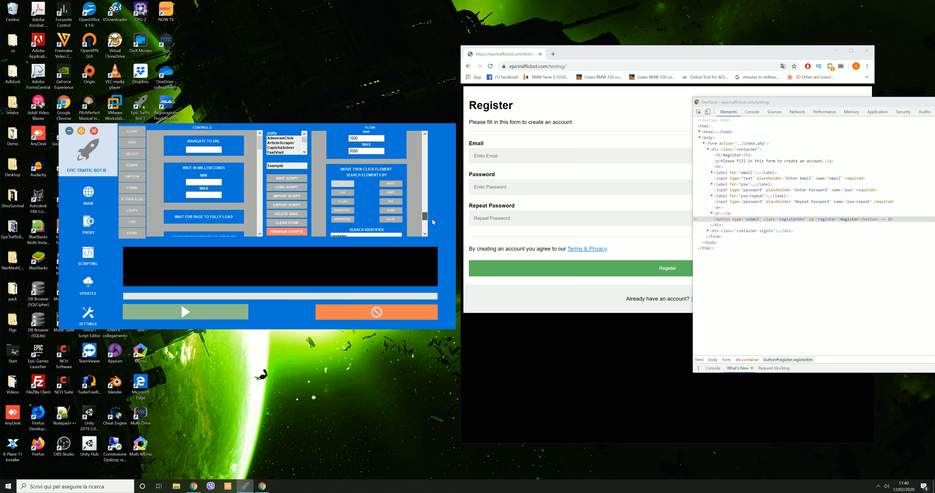
{"action": "scroll", "coordinate": [434, 207], "scroll_direction": "up", "scroll_amount": 5}
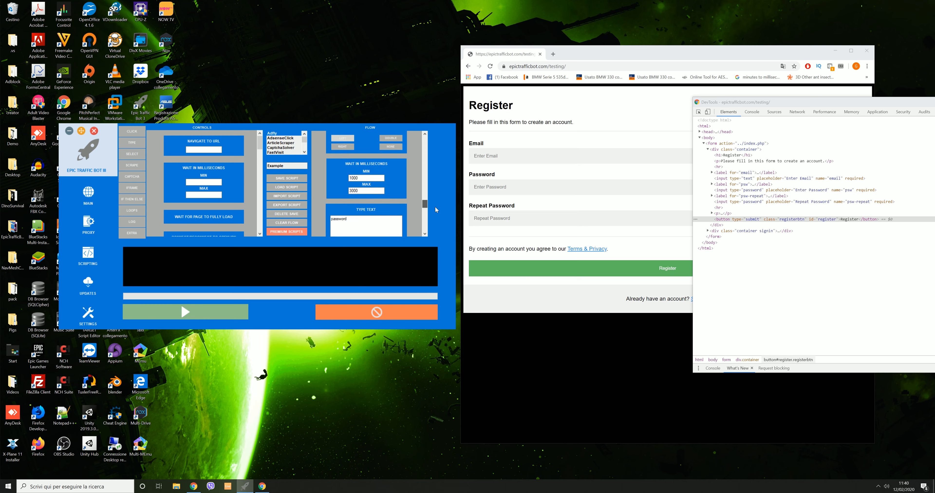
{"action": "scroll", "coordinate": [437, 198], "scroll_direction": "up", "scroll_amount": 5}
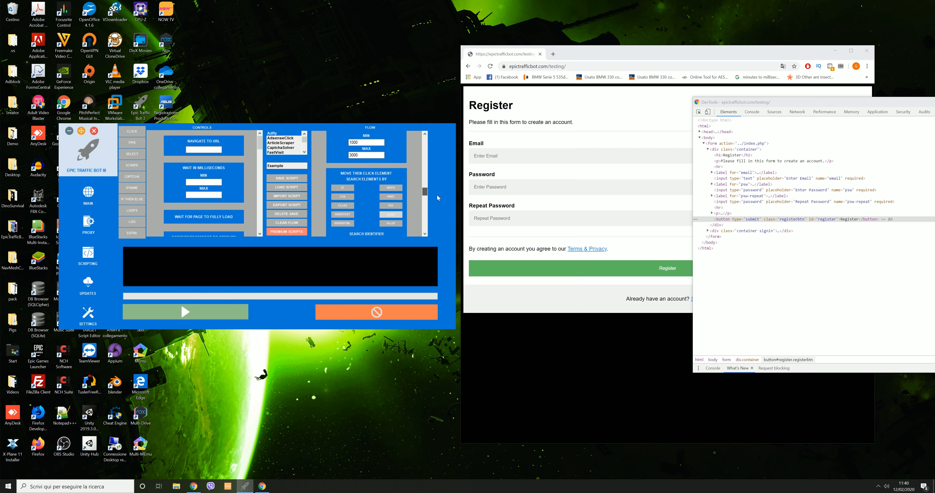
{"action": "scroll", "coordinate": [433, 191], "scroll_direction": "up", "scroll_amount": 6}
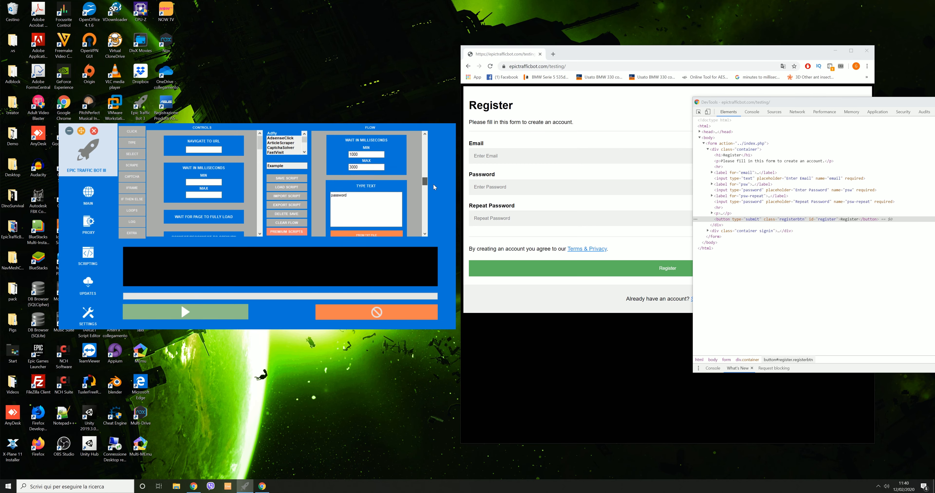
{"action": "scroll", "coordinate": [440, 153], "scroll_direction": "up", "scroll_amount": 4}
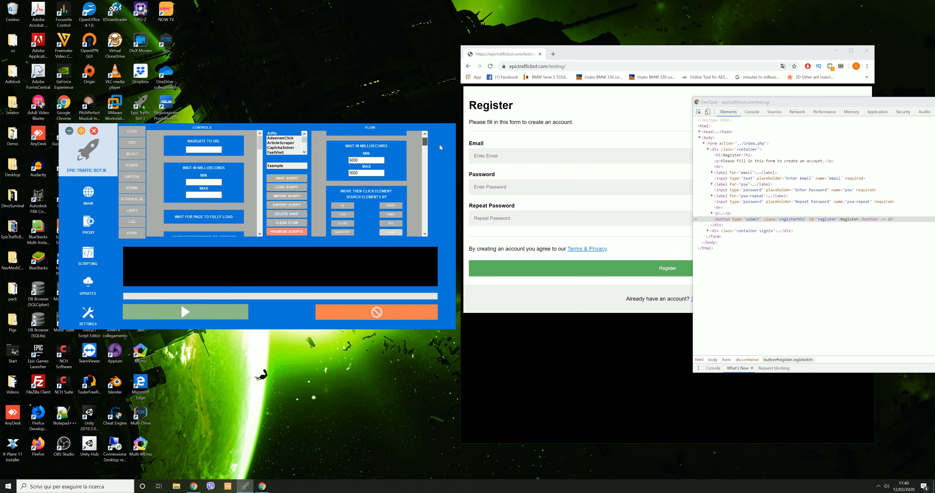
{"action": "scroll", "coordinate": [443, 156], "scroll_direction": "down", "scroll_amount": 5}
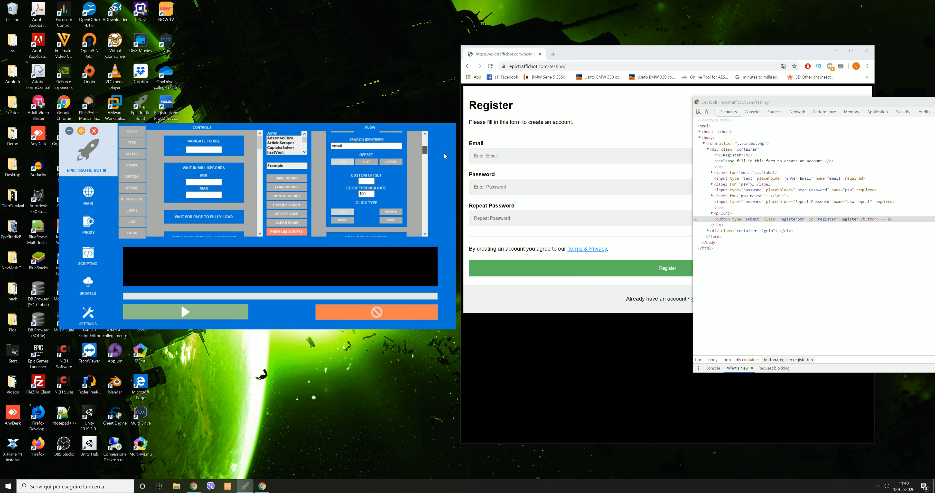
{"action": "scroll", "coordinate": [446, 168], "scroll_direction": "down", "scroll_amount": 5}
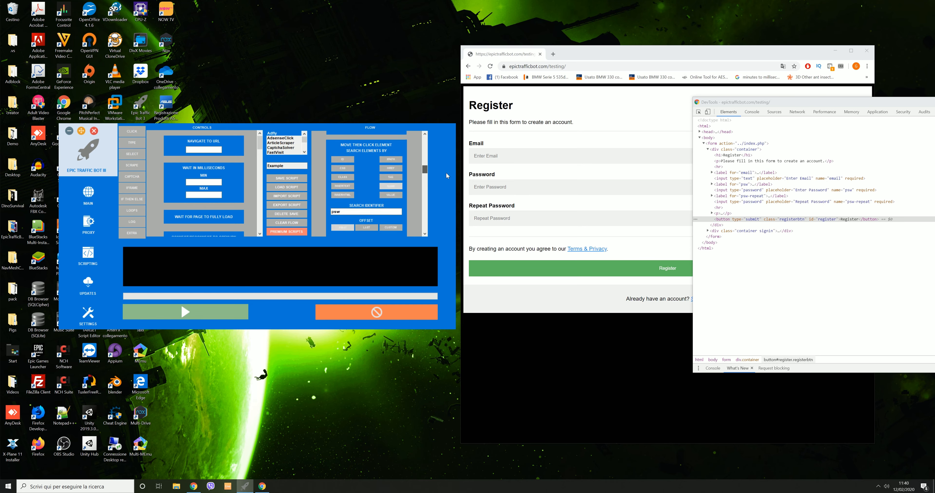
{"action": "scroll", "coordinate": [447, 187], "scroll_direction": "down", "scroll_amount": 5}
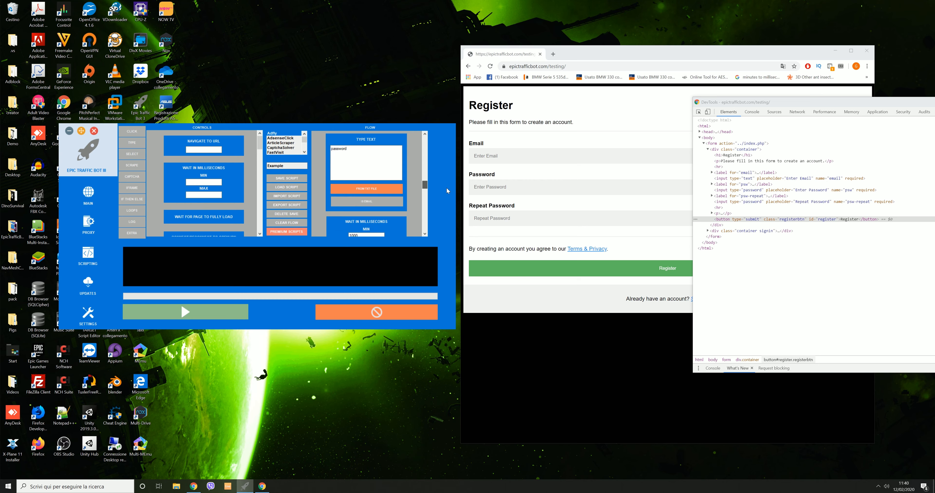
{"action": "scroll", "coordinate": [446, 200], "scroll_direction": "down", "scroll_amount": 5}
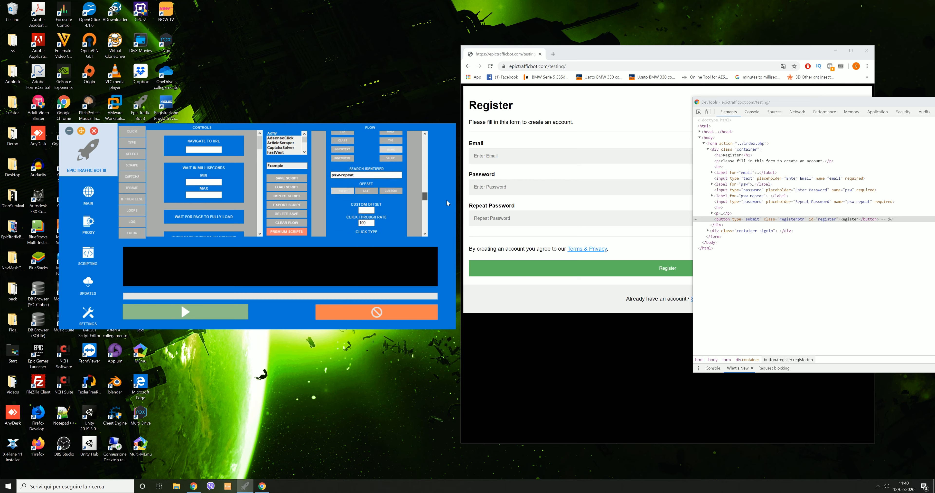
{"action": "scroll", "coordinate": [445, 217], "scroll_direction": "down", "scroll_amount": 5}
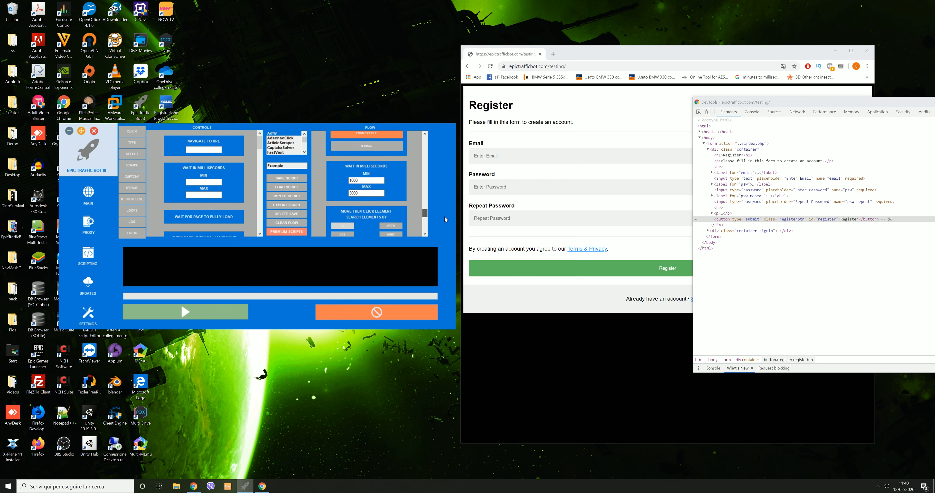
{"action": "scroll", "coordinate": [444, 233], "scroll_direction": "down", "scroll_amount": 2}
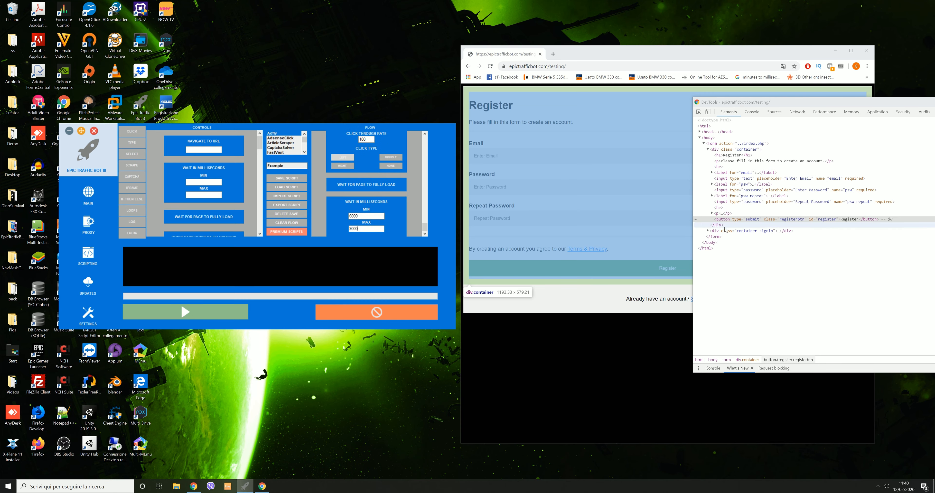
Turn on visible mode in the main settings and close Chrome DevTools
{"action": "left_click", "coordinate": [87, 200]}
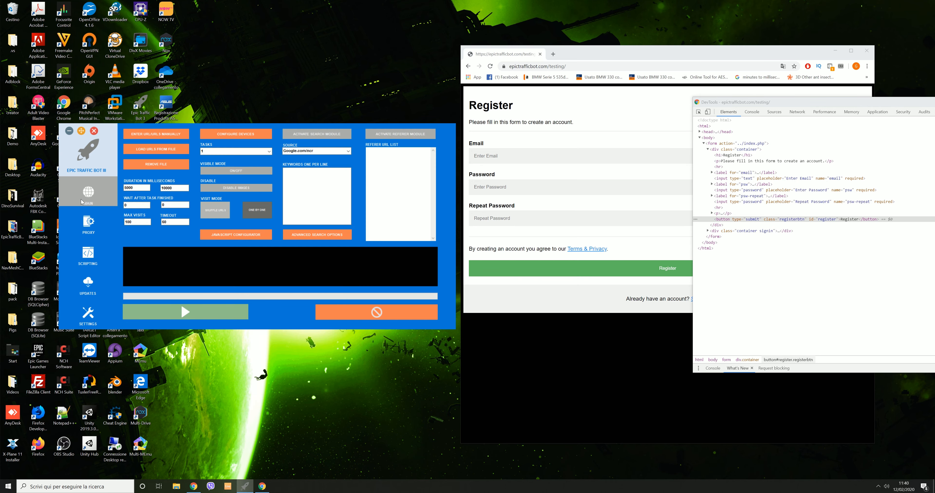
{"action": "left_click", "coordinate": [223, 171]}
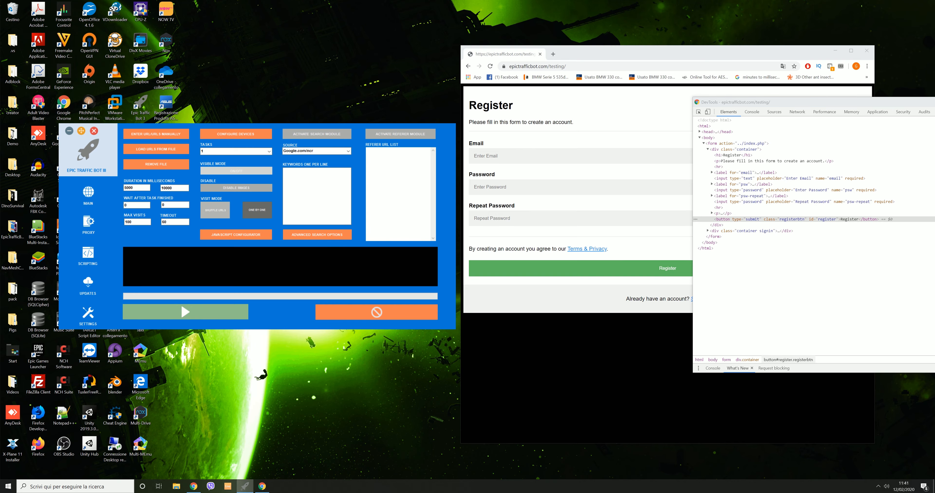
{"action": "left_click_drag", "start_coordinate": [897, 103], "coordinate": [651, 108]}
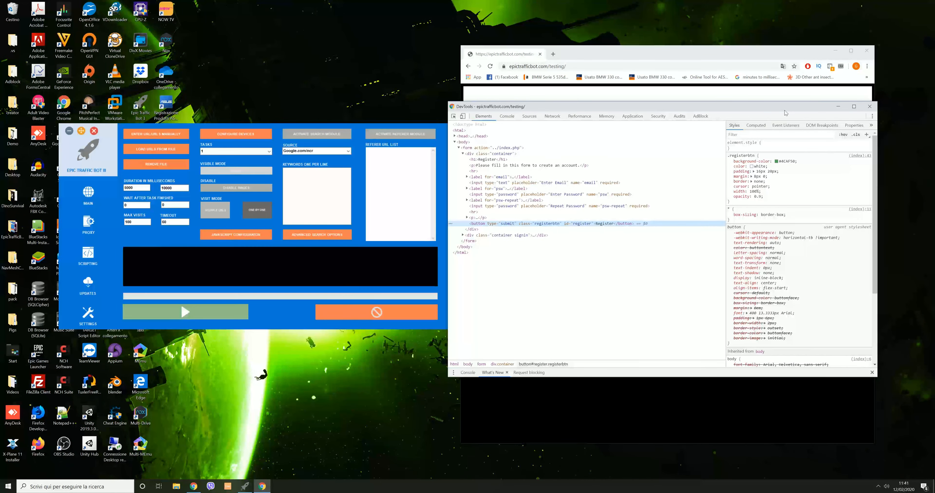
{"action": "left_click", "coordinate": [868, 107]}
Close Chrome, move the bot window aside, and start the task
{"action": "left_click", "coordinate": [867, 51]}
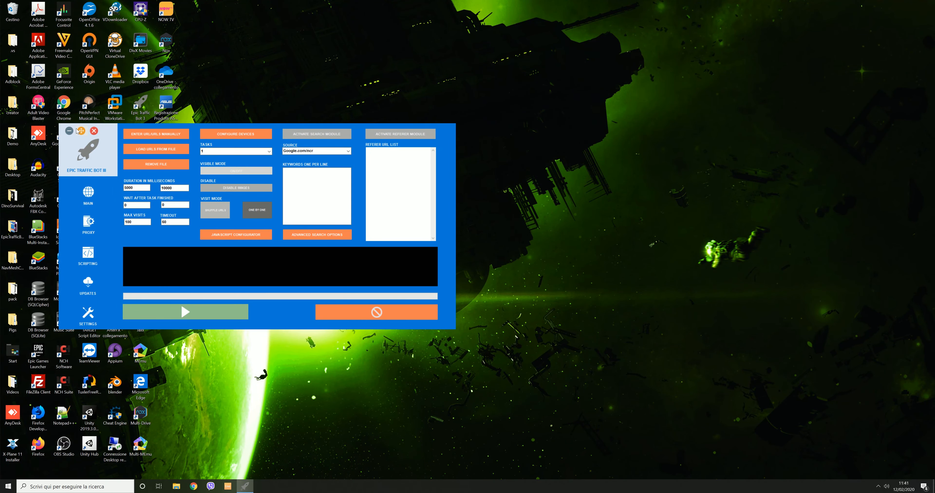
{"action": "left_click_drag", "start_coordinate": [77, 131], "coordinate": [414, 116]}
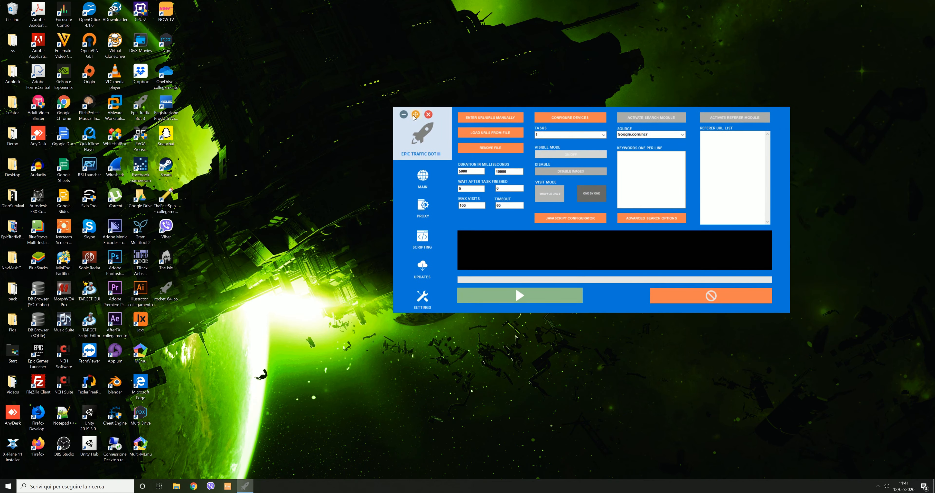
{"action": "left_click", "coordinate": [504, 299]}
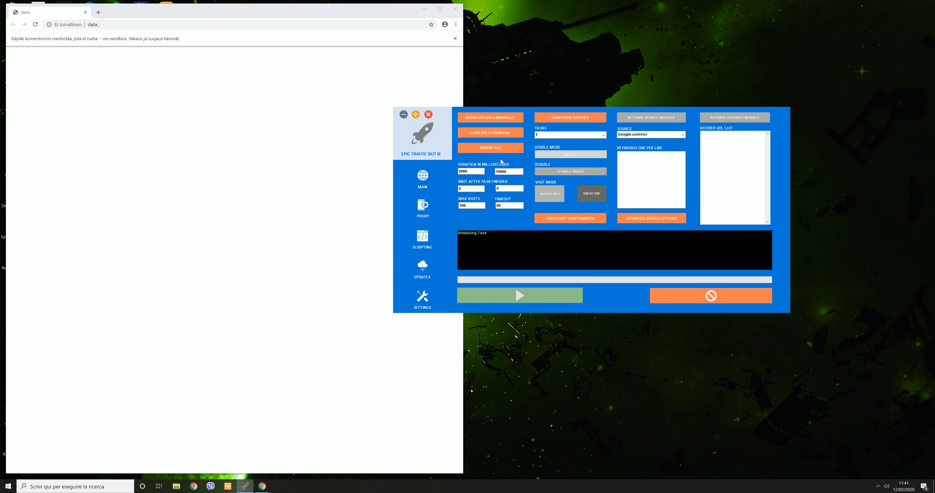
Reposition the bot window and enlarge Chrome to watch the Register form being filled and submitted
{"action": "left_click_drag", "start_coordinate": [416, 117], "coordinate": [490, 84]}
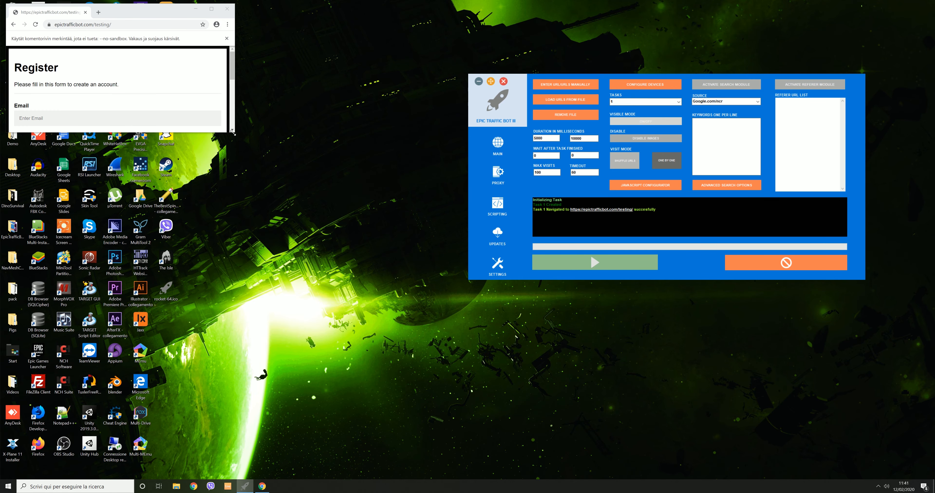
{"action": "left_click_drag", "start_coordinate": [236, 132], "coordinate": [429, 343]}
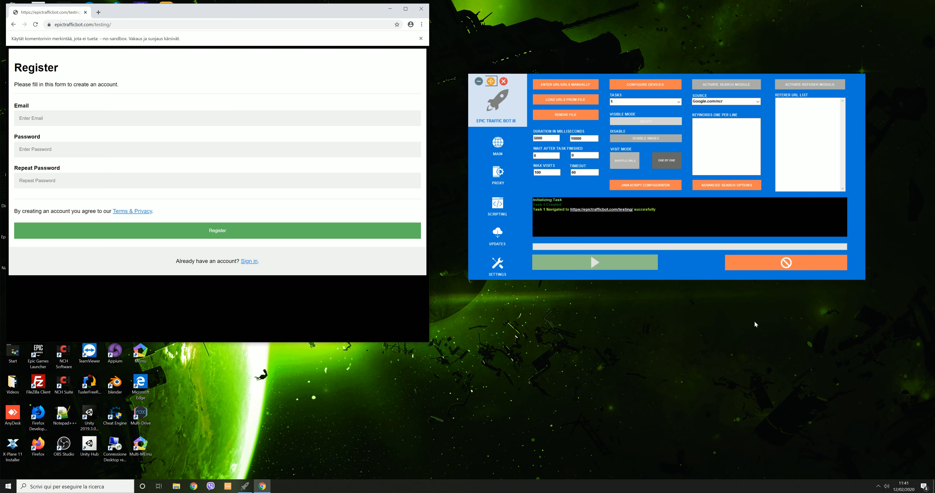